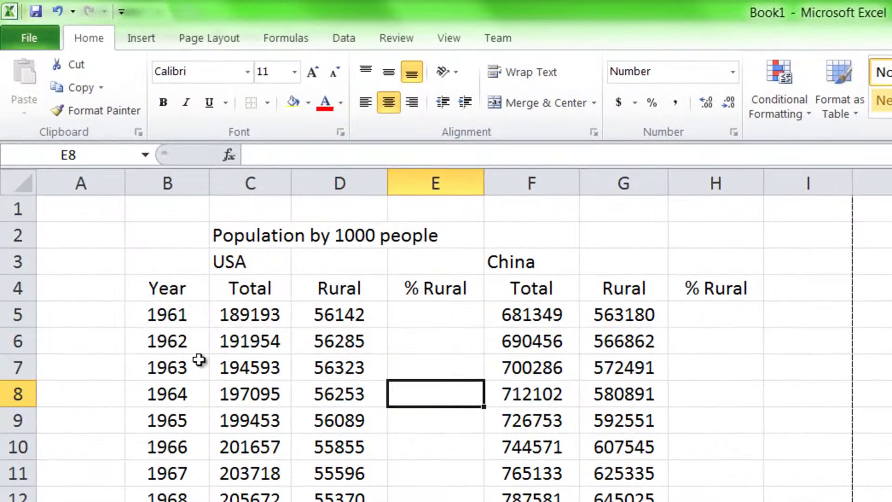
# Step: Review the Year column down to its last entry and the column headers of the population table
pyautogui.click(199, 358)
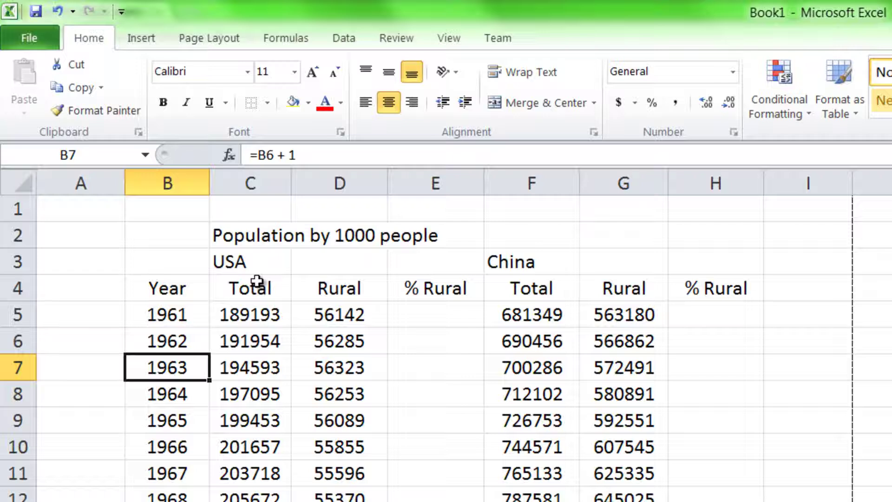
pyautogui.scroll(-8, 199, 392)
pyautogui.click(168, 501)
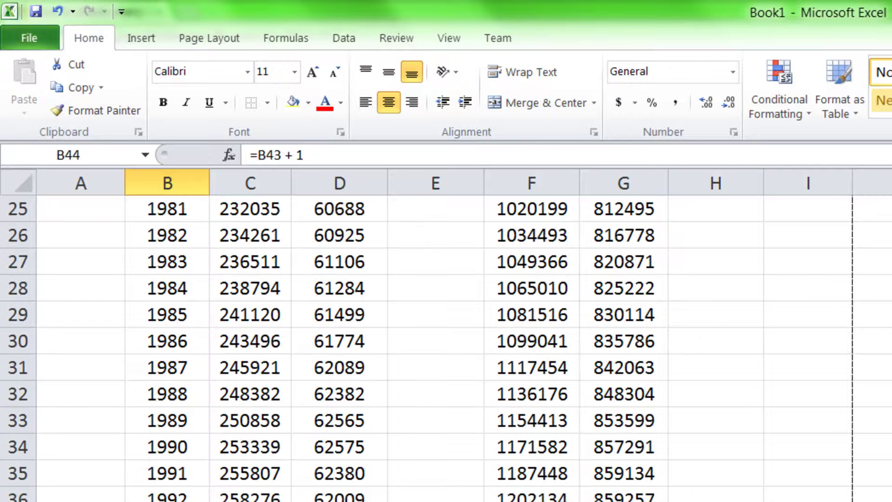
pyautogui.scroll(8, 273, 299)
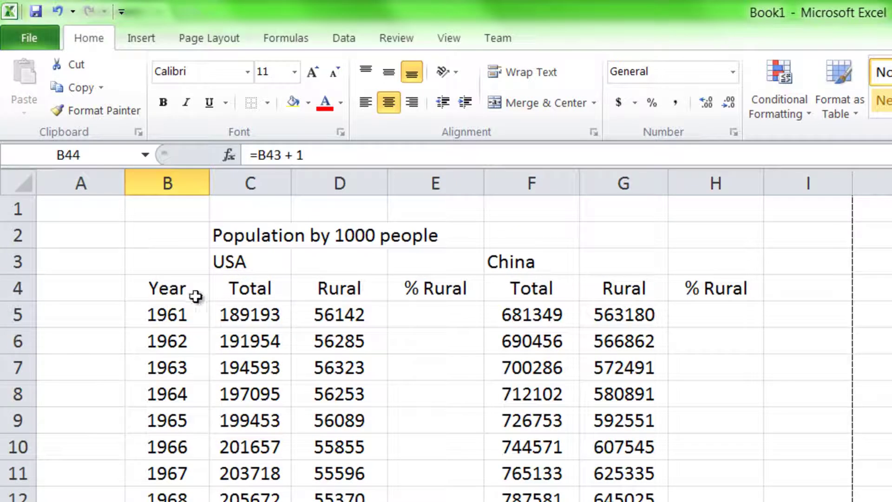
pyautogui.click(179, 288)
pyautogui.click(296, 289)
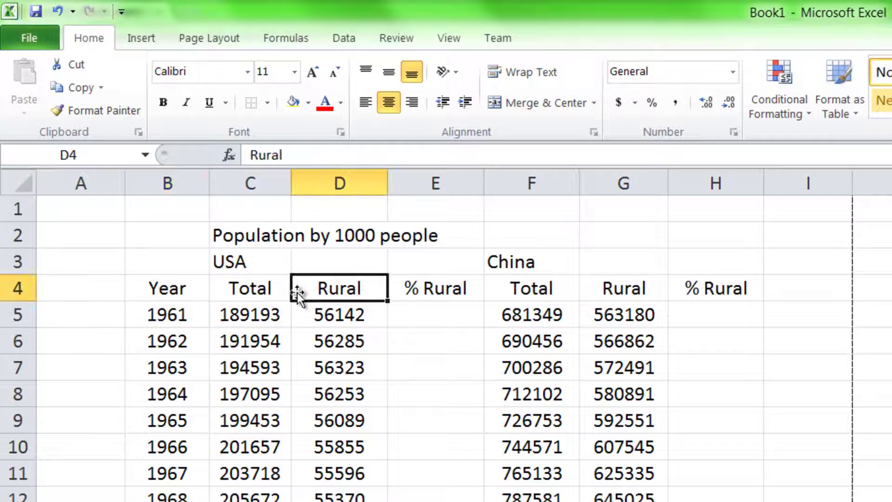
pyautogui.click(188, 289)
# Step: Enter the formula = D5 / C5 * 100 in E5 to compute the USA rural percentage for 1961
pyautogui.click(435, 312)
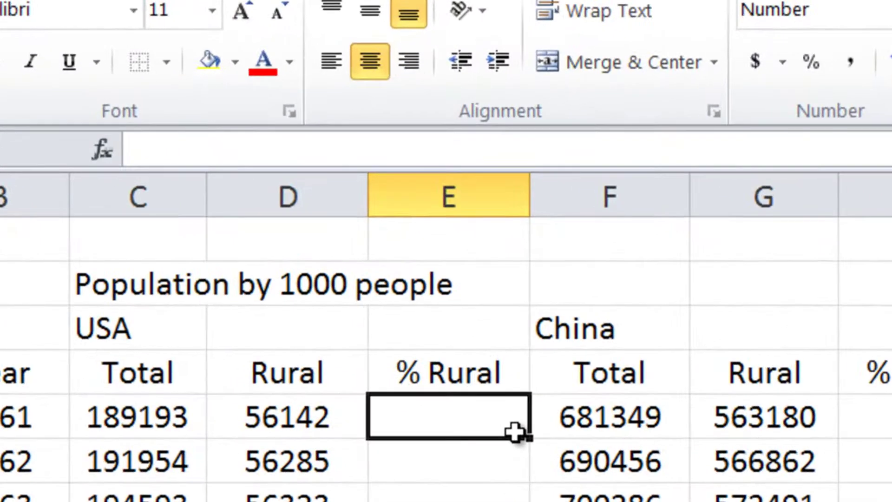
pyautogui.write('=')
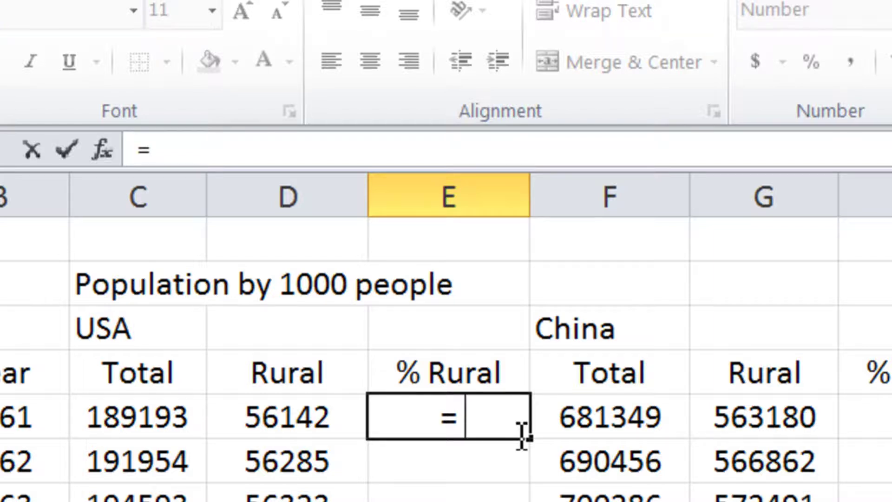
pyautogui.write('D5')
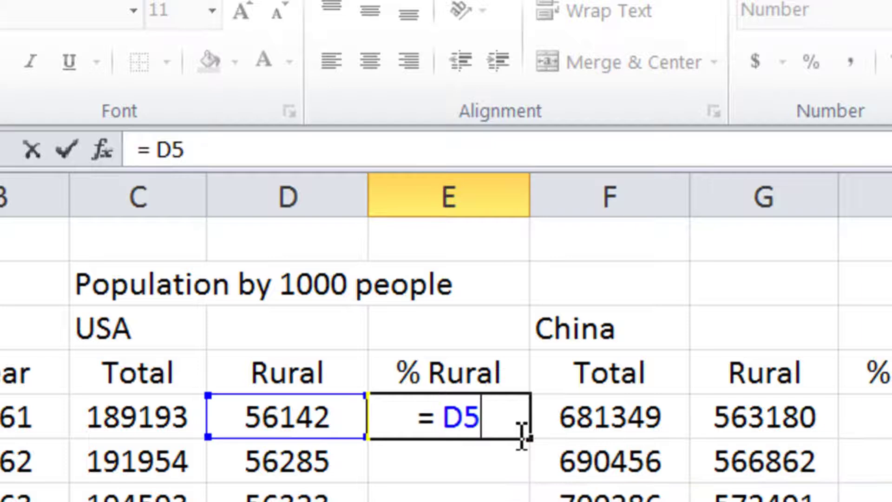
pyautogui.write(' / ')
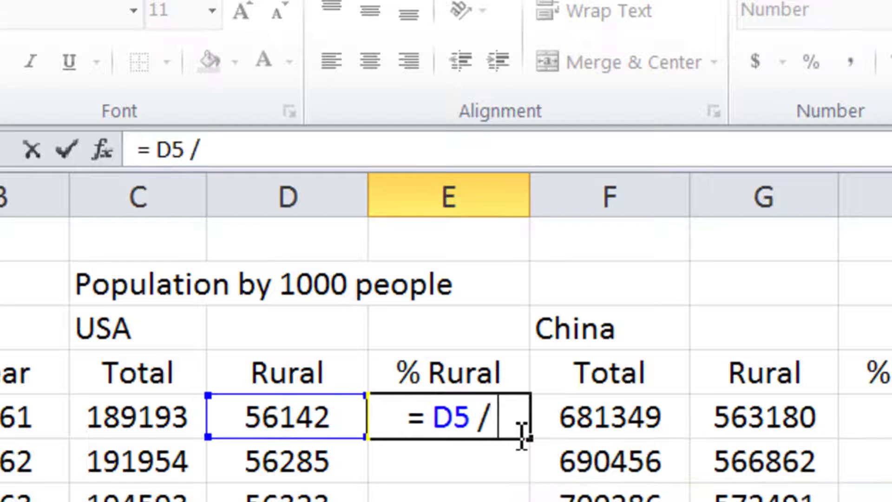
pyautogui.write('C5')
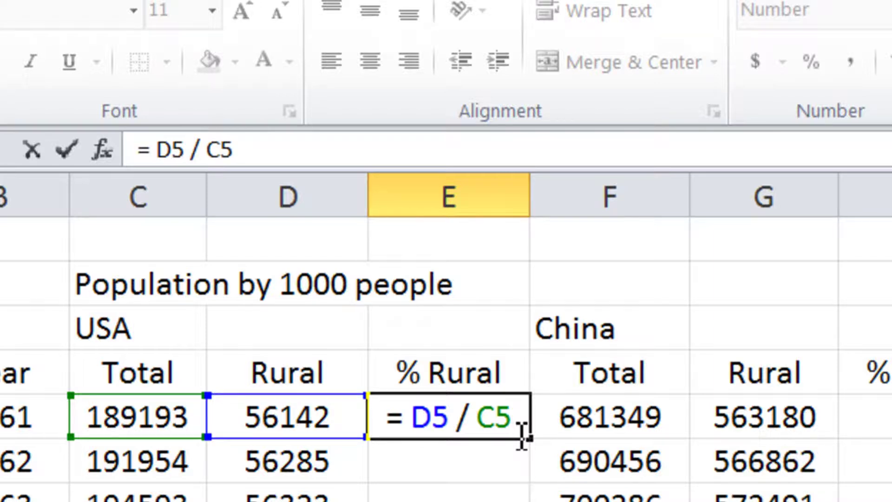
pyautogui.write('8')
pyautogui.press('BackSpace')
pyautogui.write('*')
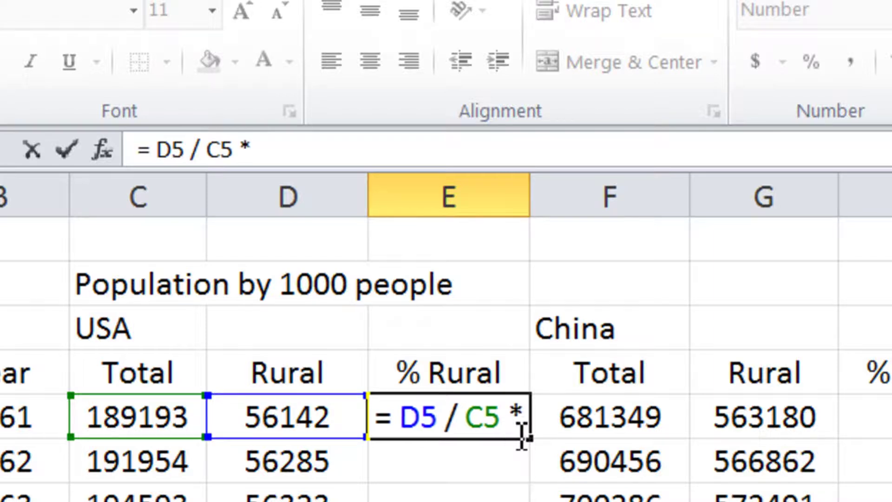
pyautogui.write(' 100')
pyautogui.press('Return')
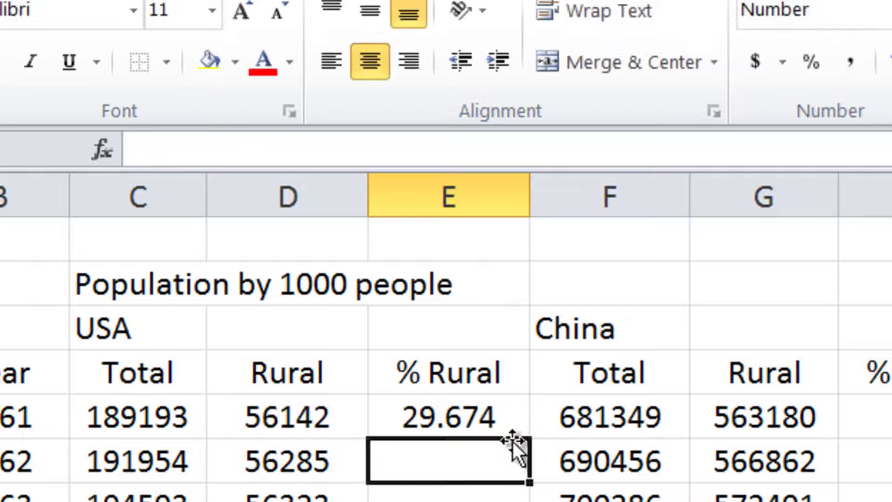
# Step: Increase the decimals shown in E5 to eight places and widen column E to fit the number
pyautogui.click(417, 422)
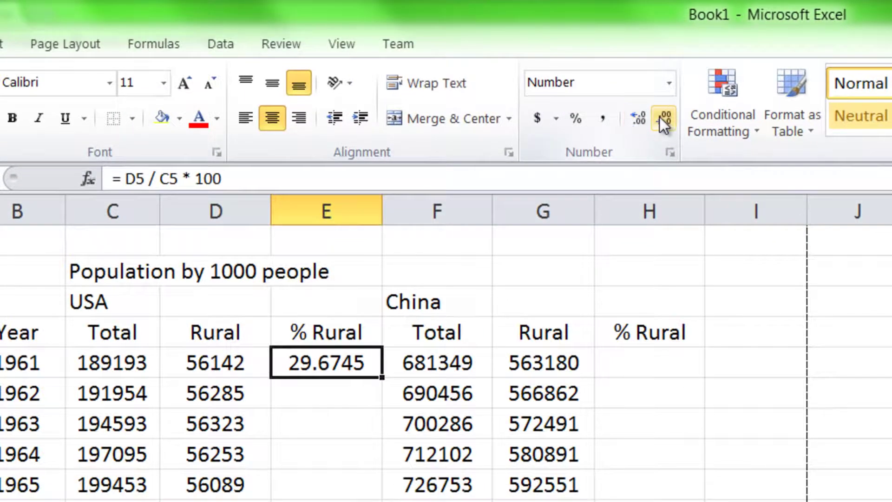
pyautogui.click(664, 121)
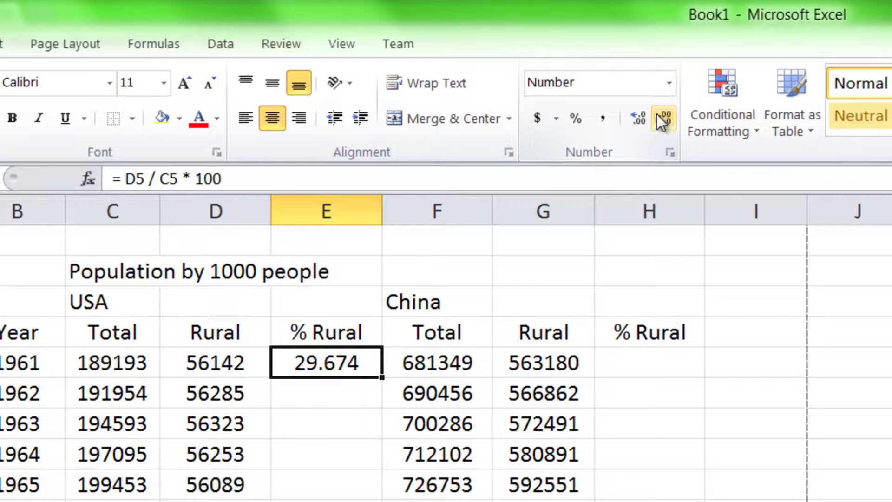
pyautogui.click(635, 118)
pyautogui.click(634, 119)
pyautogui.click(634, 119)
pyautogui.click(634, 117)
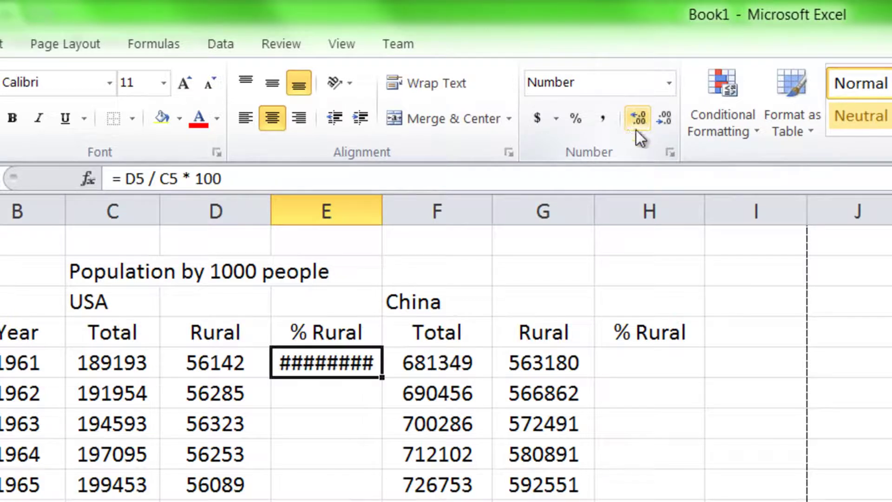
pyautogui.click(660, 121)
pyautogui.click(659, 122)
pyautogui.click(640, 119)
pyautogui.click(637, 119)
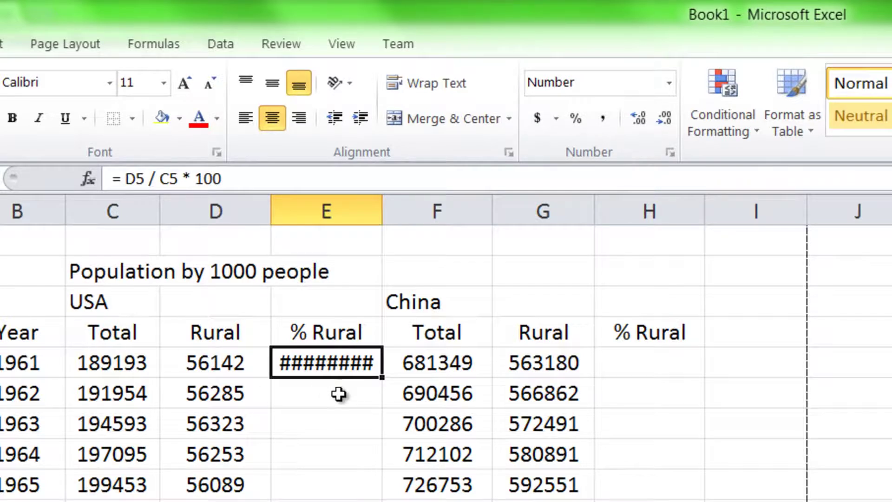
pyautogui.moveTo(380, 211); pyautogui.dragTo(460, 211)
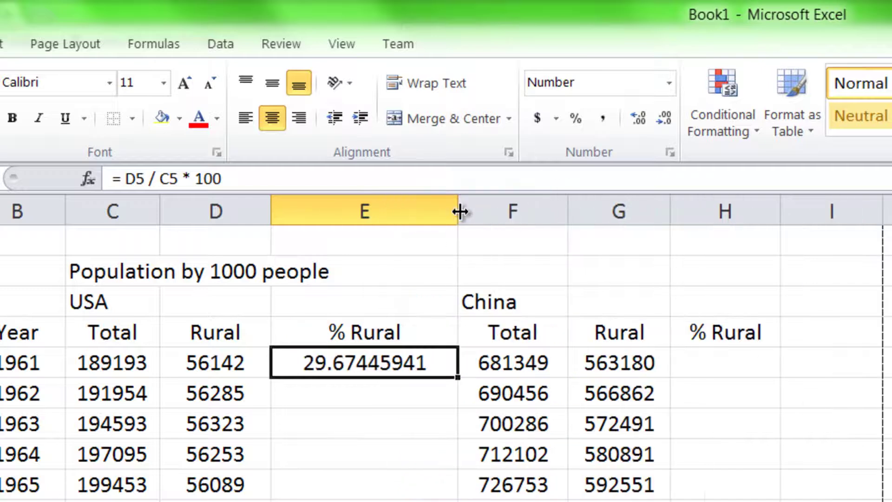
# Step: Reduce E5 to two decimal places and narrow column E to fit the shorter number
pyautogui.click(670, 109)
pyautogui.click(666, 113)
pyautogui.click(665, 113)
pyautogui.click(667, 112)
pyautogui.click(667, 113)
pyautogui.click(666, 113)
pyautogui.moveTo(458, 208); pyautogui.dragTo(370, 215)
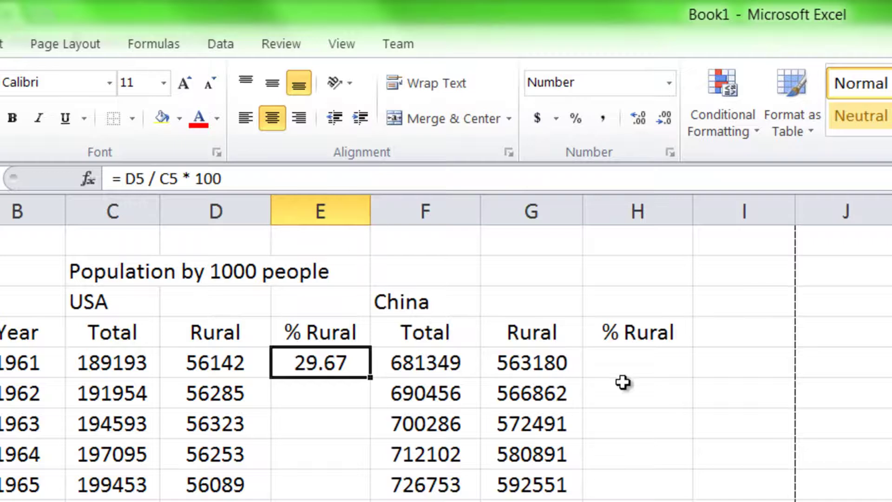
# Step: Copy the rural percentage formula from E5 into H5 for China's 1961 figures
pyautogui.click(600, 359)
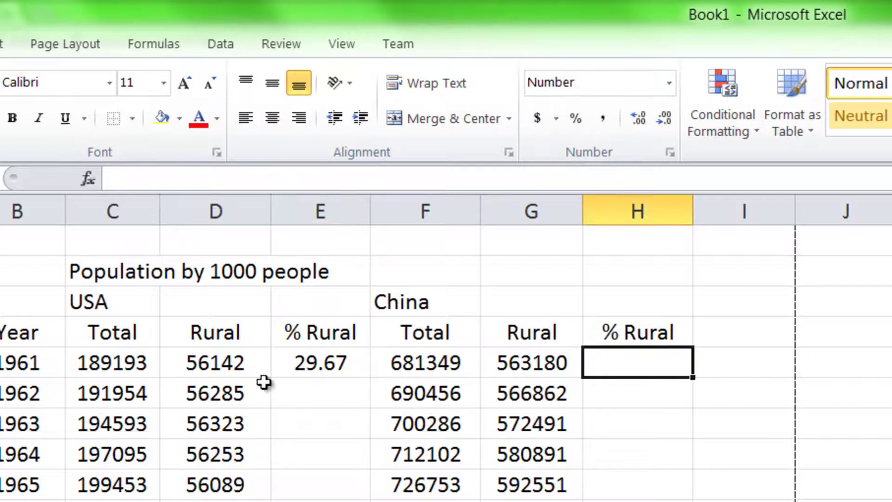
pyautogui.click(330, 367)
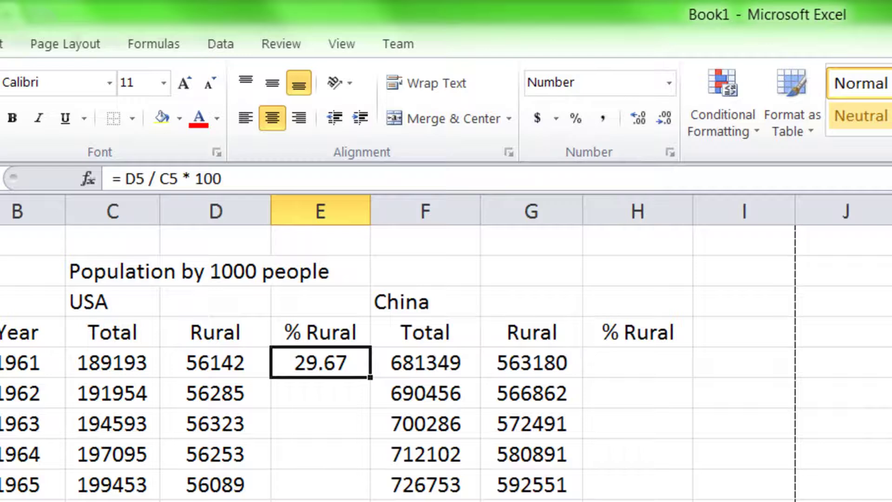
pyautogui.hotkey('ctrl', 'c')
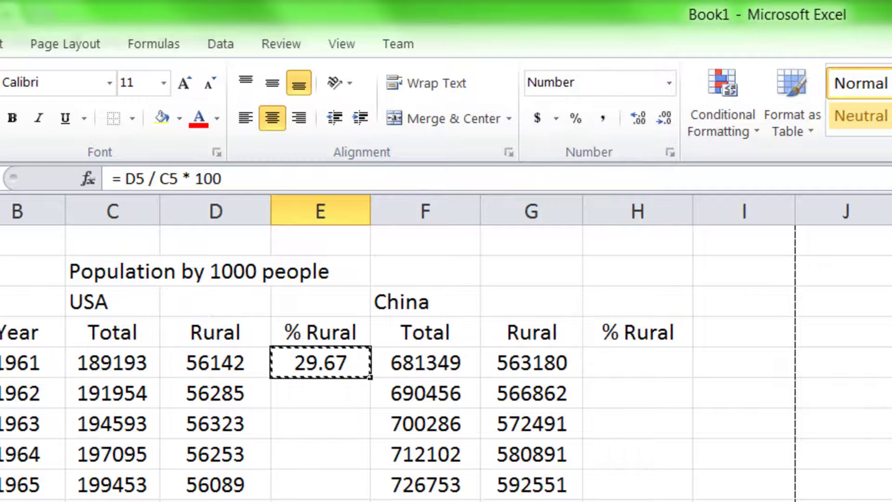
pyautogui.click(619, 362)
pyautogui.hotkey('ctrl', 'v')
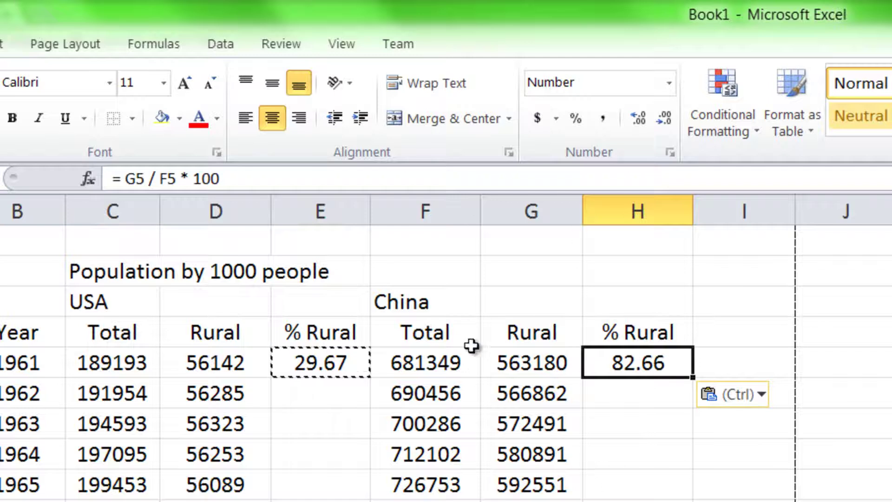
# Step: Fill the China % Rural formula from H5 down column H through the last year of data
pyautogui.click(630, 382)
pyautogui.click(652, 363)
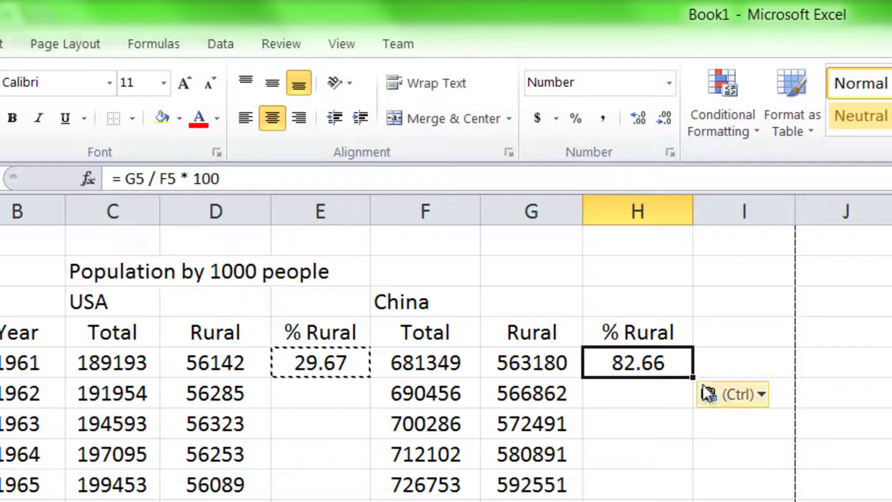
pyautogui.click(332, 386)
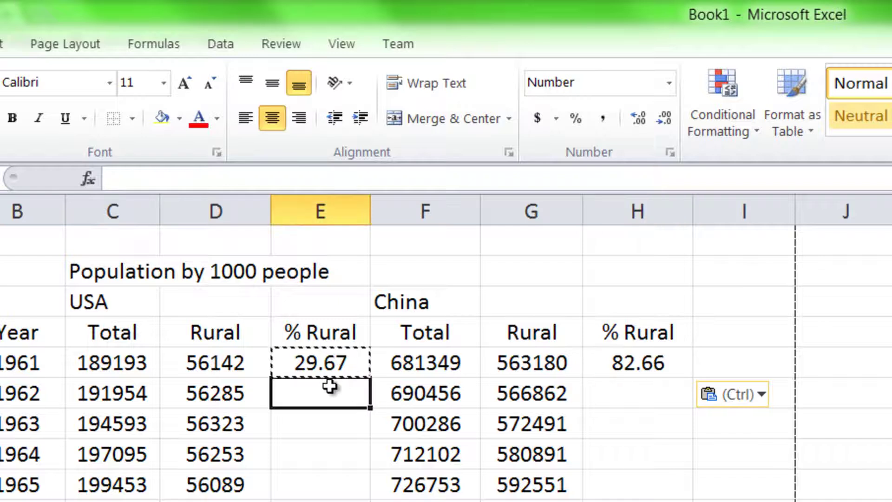
pyautogui.click(633, 387)
pyautogui.click(653, 368)
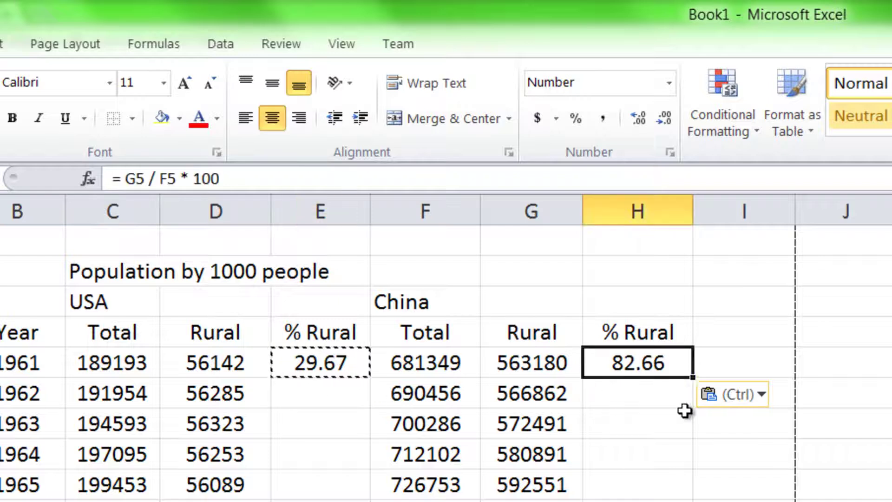
pyautogui.doubleClick(694, 378)
pyautogui.scroll(-10, 669, 424)
pyautogui.scroll(10, 329, 464)
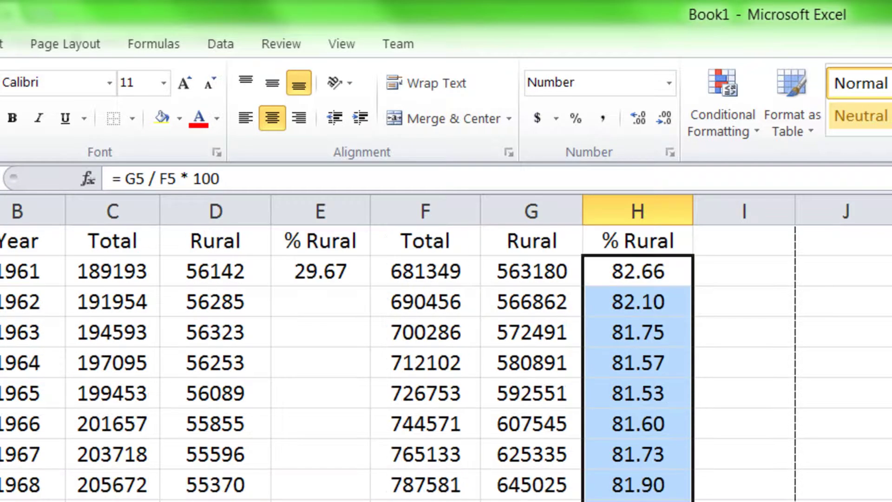
# Step: Fill the USA % Rural formula from E5 down column E through the last year of data
pyautogui.click(349, 374)
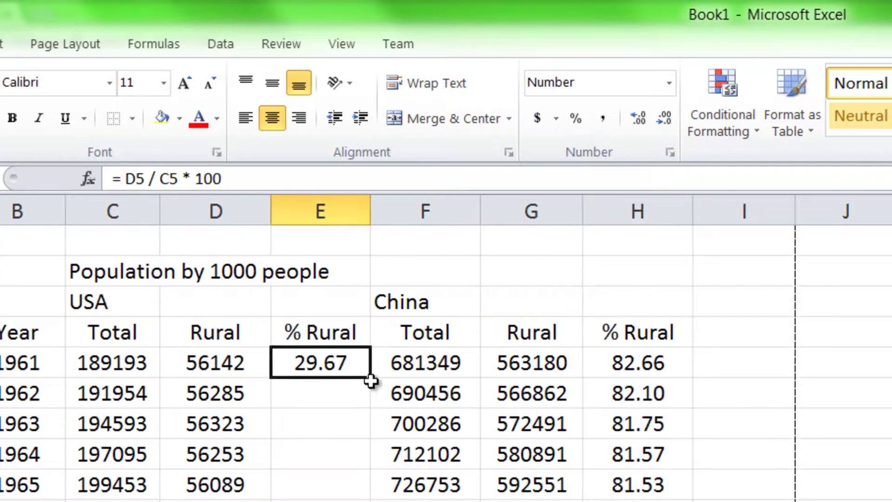
pyautogui.press('Right')
pyautogui.press('Right')
pyautogui.press('Right')
pyautogui.press('Left')
pyautogui.press('Left')
pyautogui.press('Left')
pyautogui.doubleClick(369, 378)
pyautogui.click(375, 452)
pyautogui.click(366, 453)
pyautogui.scroll(-9, 349, 464)
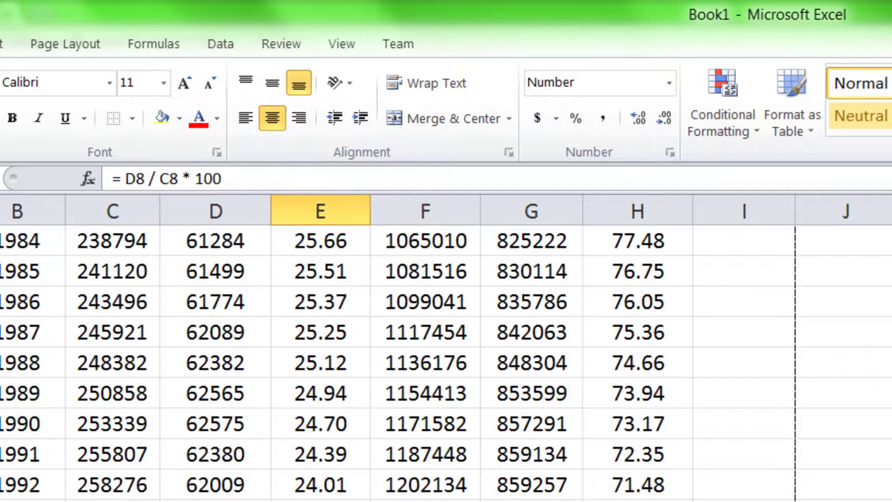
pyautogui.click(325, 500)
pyautogui.scroll(9, 326, 499)
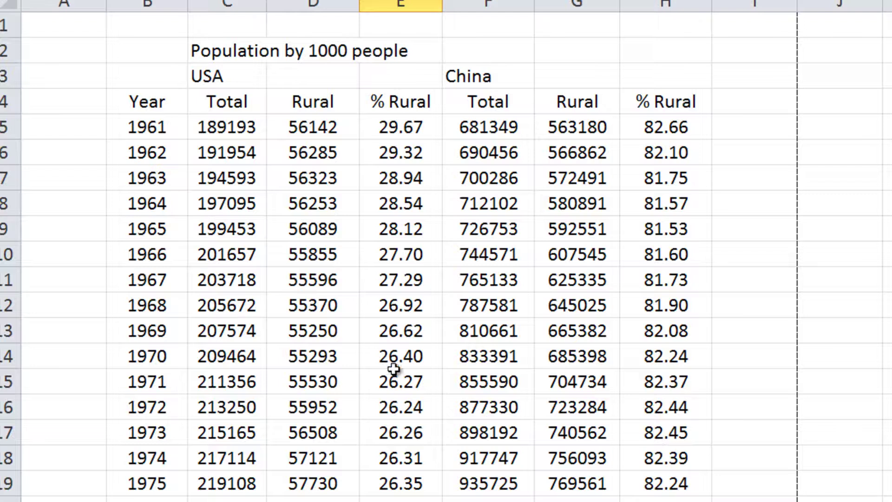
# Step: Examine the yearly % Rural values and China's total population around 1979 and 1980
pyautogui.scroll(-3, 526, 484)
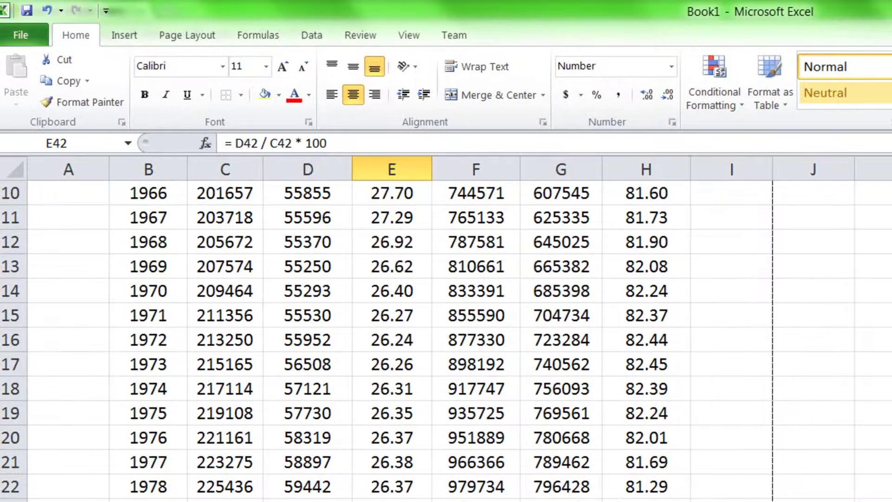
pyautogui.scroll(-1, 446, 339)
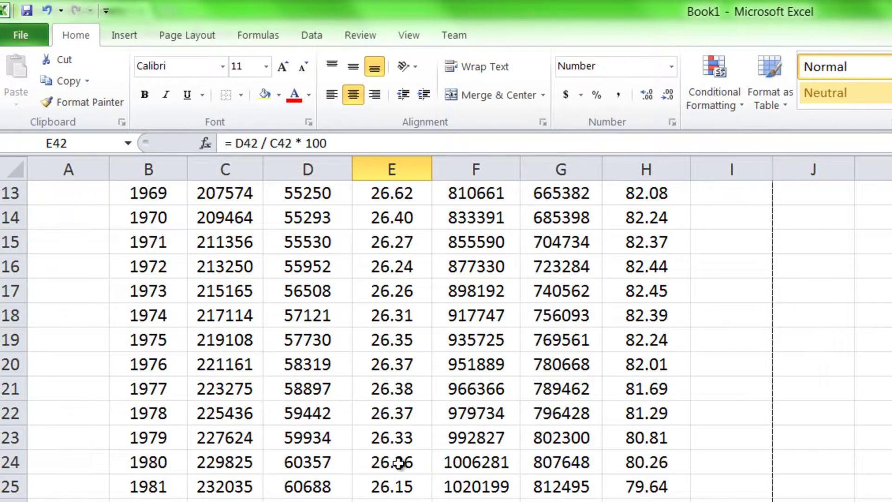
pyautogui.click(496, 444)
pyautogui.click(488, 464)
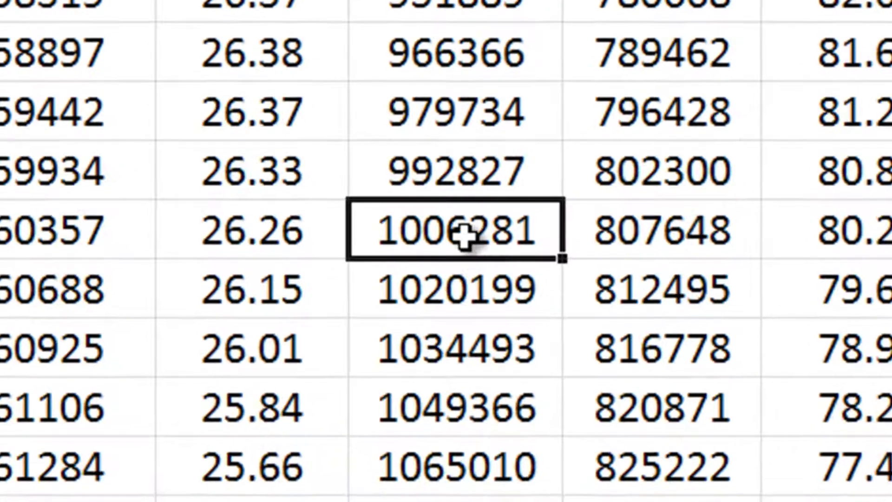
pyautogui.click(475, 441)
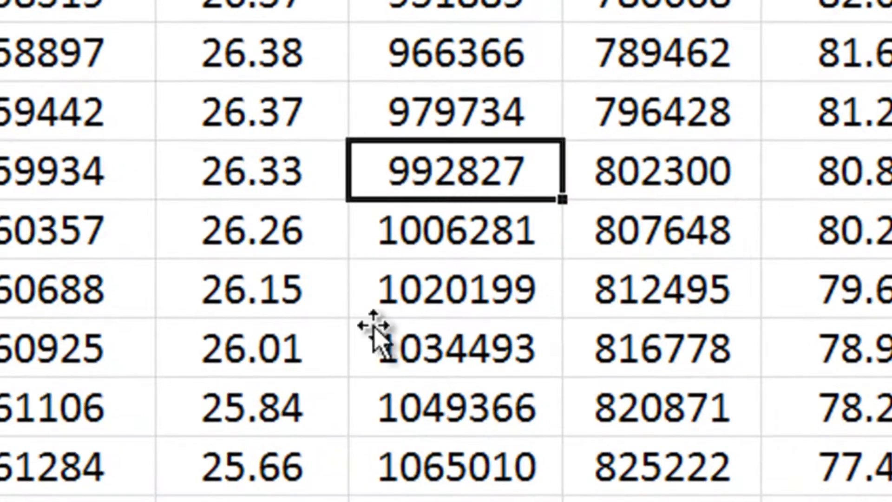
pyautogui.scroll(3, 371, 428)
pyautogui.scroll(-8, 349, 451)
pyautogui.scroll(10, 349, 451)
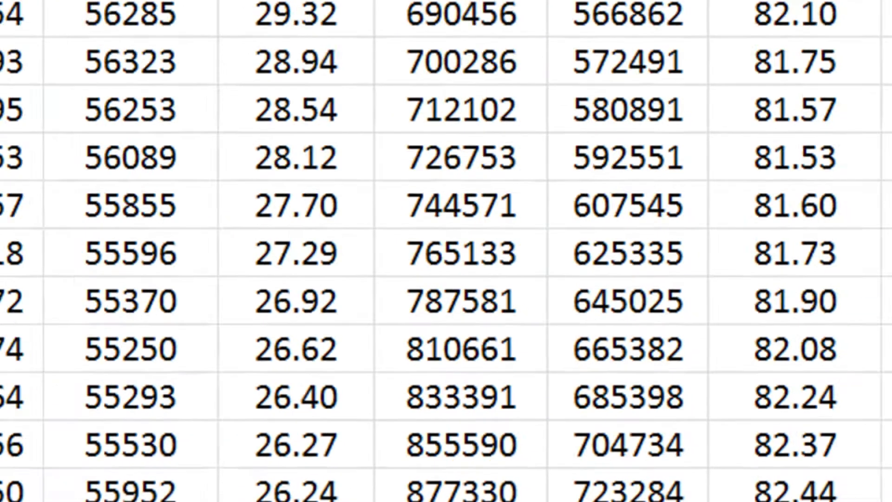
# Step: Right-align all the yearly figures from B5 across to column H and down through the last year
pyautogui.click(148, 281)
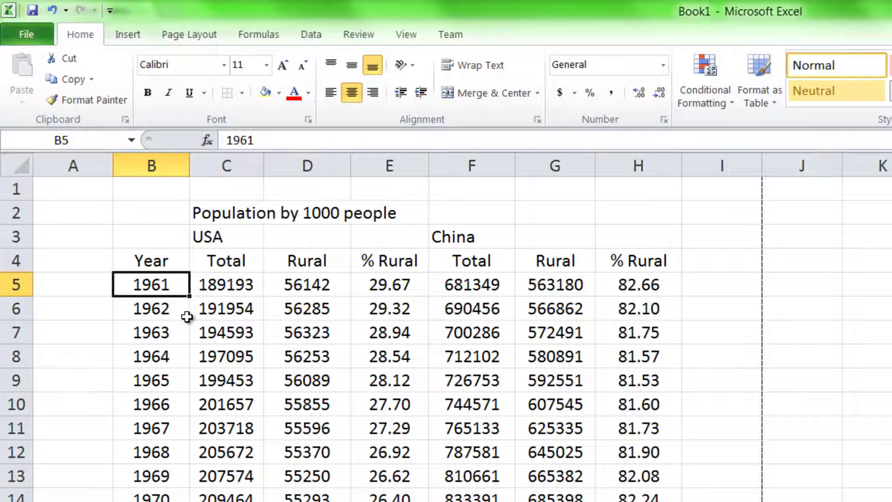
pyautogui.hotkey('ctrl', 'shift', 'Right')
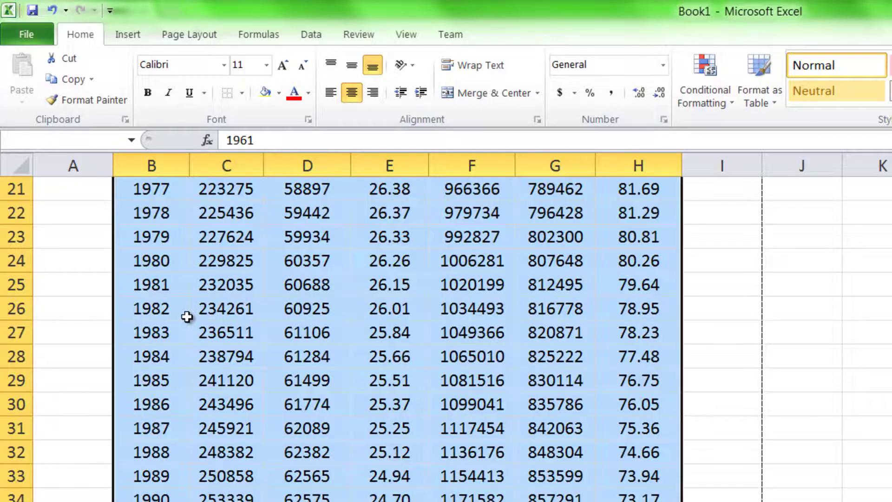
pyautogui.scroll(7, 432, 237)
pyautogui.click(372, 93)
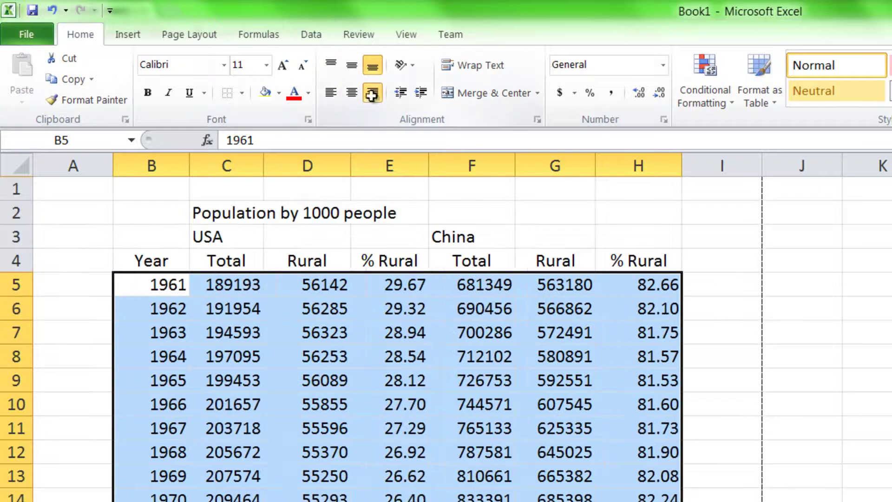
pyautogui.click(251, 381)
pyautogui.click(307, 501)
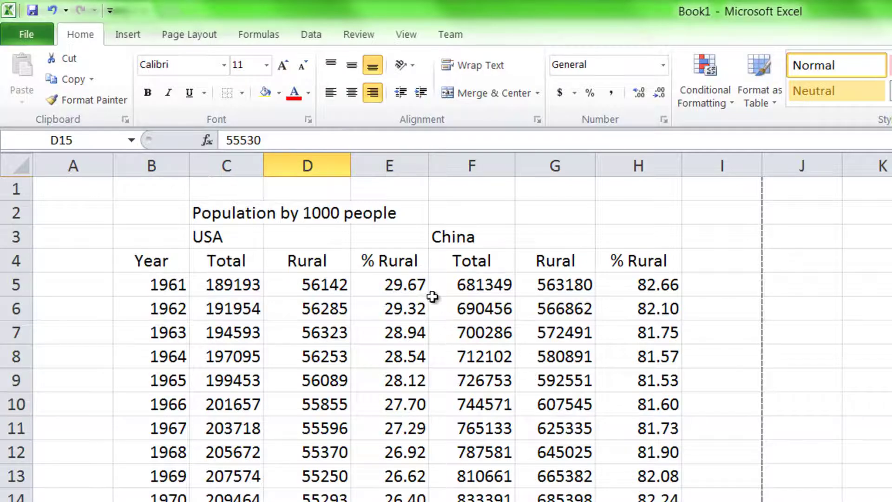
# Step: Capitalise the last word of the title in C2 so it reads "Population by 1000 People"
pyautogui.click(243, 210)
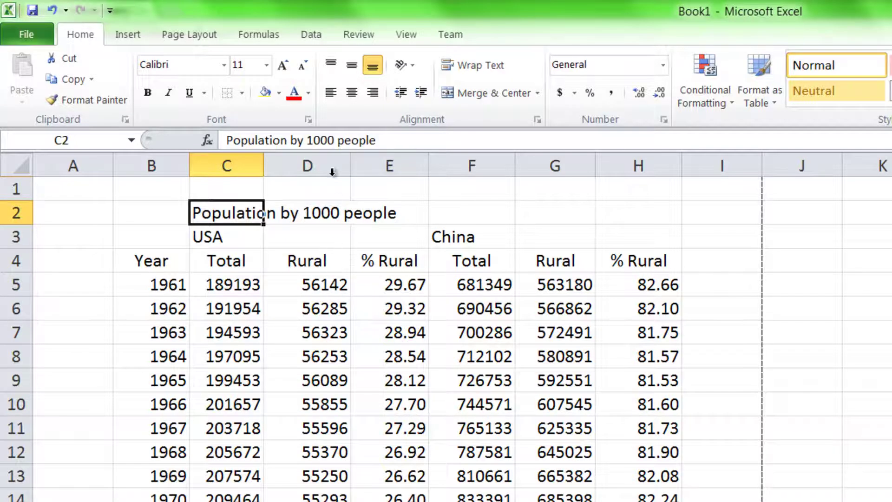
pyautogui.click(344, 140)
pyautogui.press('BackSpace')
pyautogui.write('P')
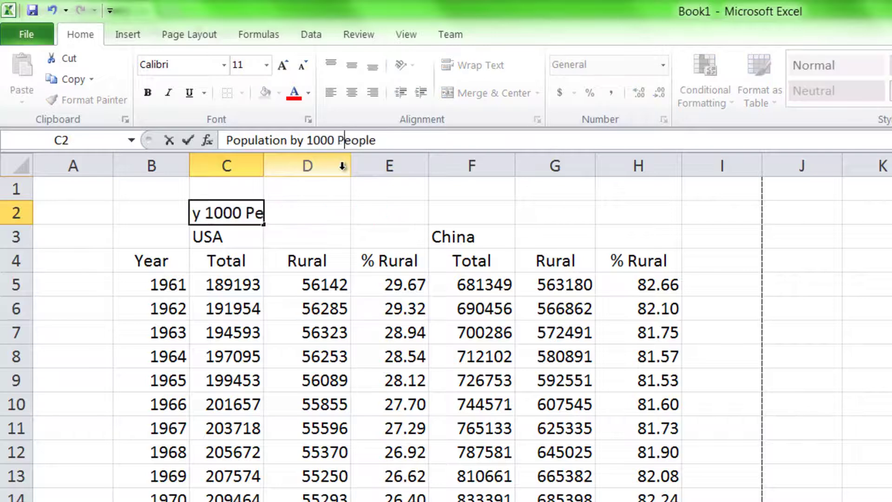
pyautogui.press('Return')
# Step: Merge and center the title across B1:H2 and align it vertically to the middle
pyautogui.moveTo(151, 181); pyautogui.dragTo(654, 209)
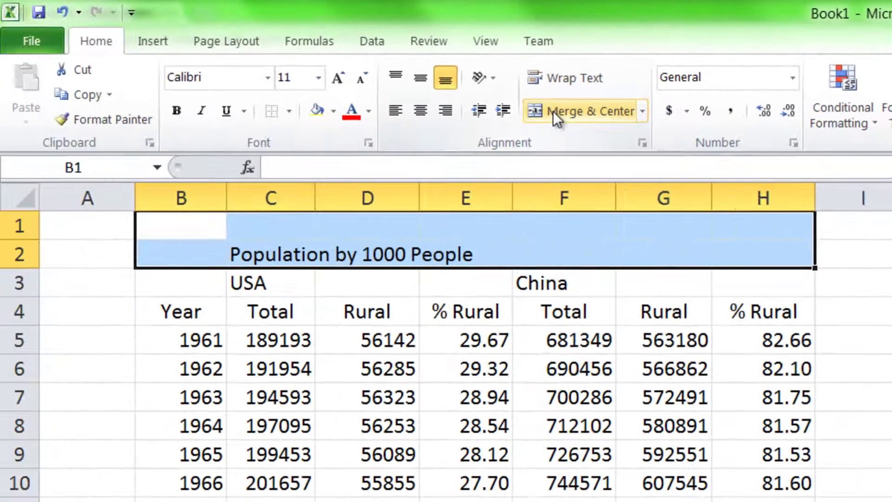
pyautogui.click(553, 111)
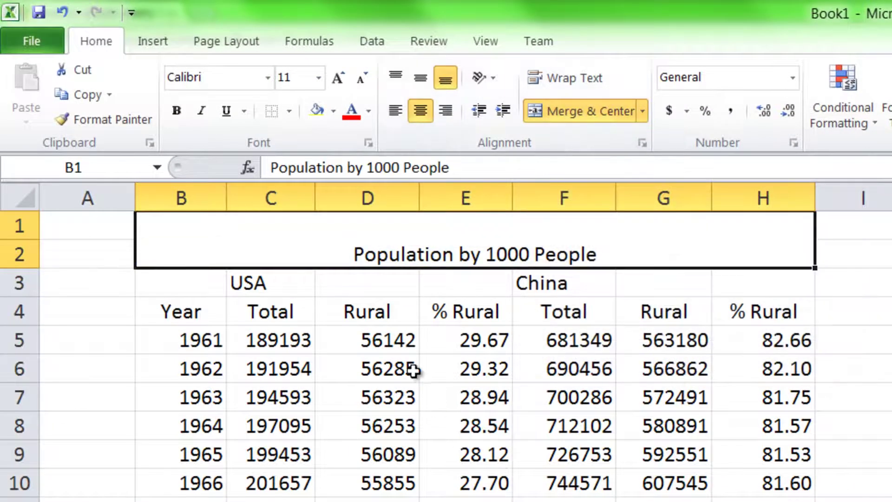
pyautogui.click(347, 341)
pyautogui.click(385, 240)
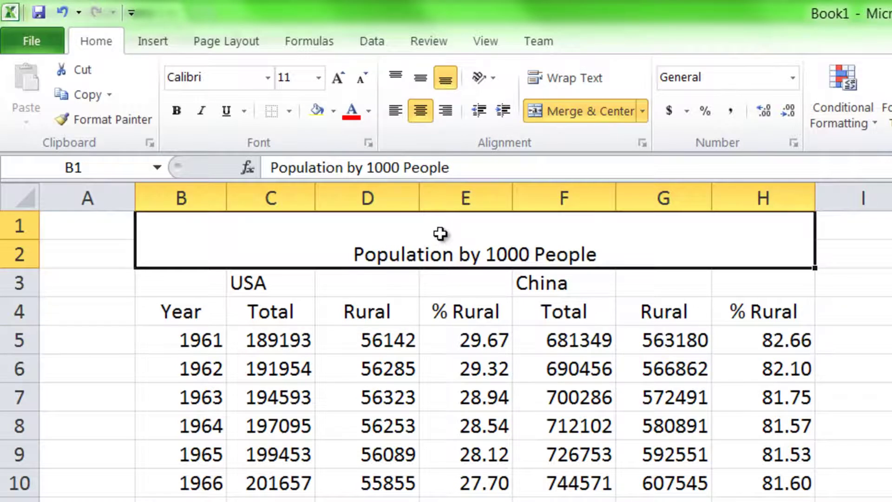
pyautogui.click(422, 80)
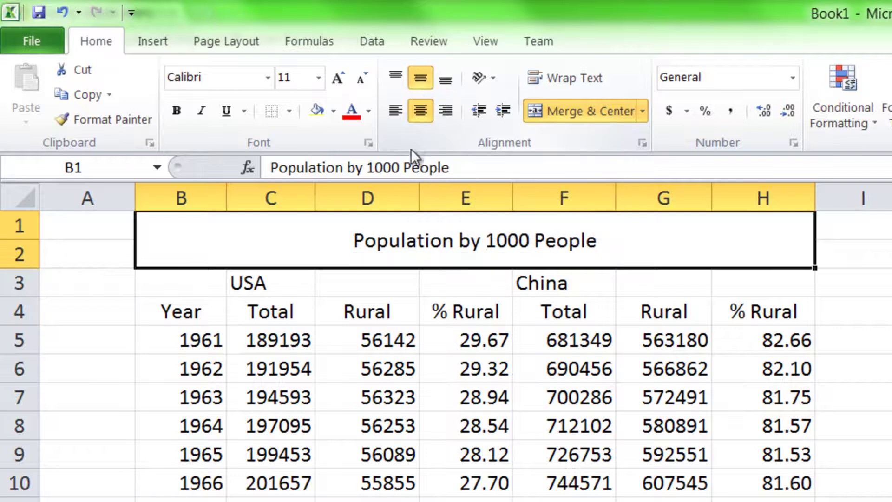
# Step: Make the merged table title bold and enlarge its font size to 18
pyautogui.click(178, 108)
pyautogui.click(342, 77)
pyautogui.click(343, 77)
pyautogui.click(342, 77)
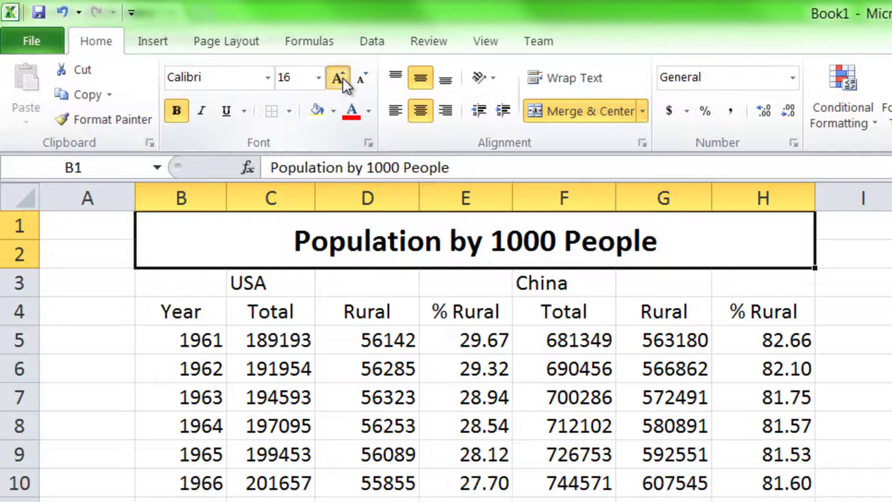
pyautogui.click(342, 78)
pyautogui.click(405, 390)
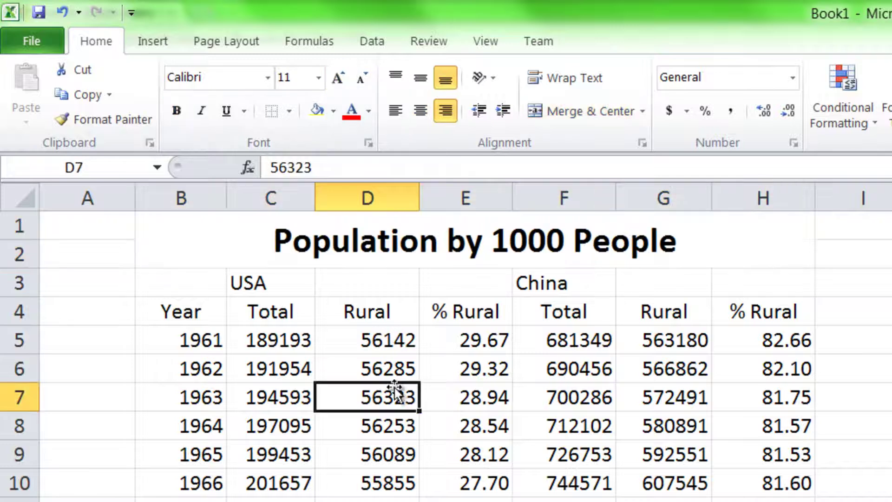
# Step: Merge and center the USA heading across C3:E3 and the China heading across F3:H3
pyautogui.moveTo(281, 279); pyautogui.dragTo(436, 286)
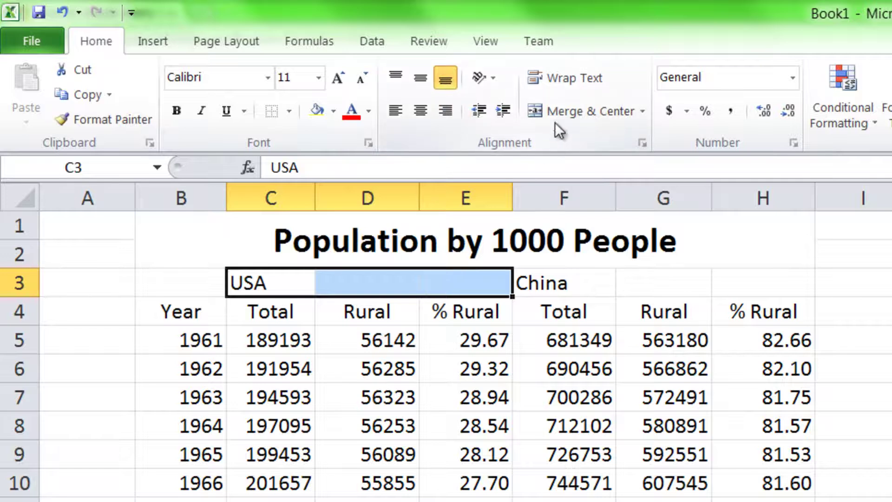
pyautogui.click(581, 111)
pyautogui.moveTo(564, 282); pyautogui.dragTo(713, 287)
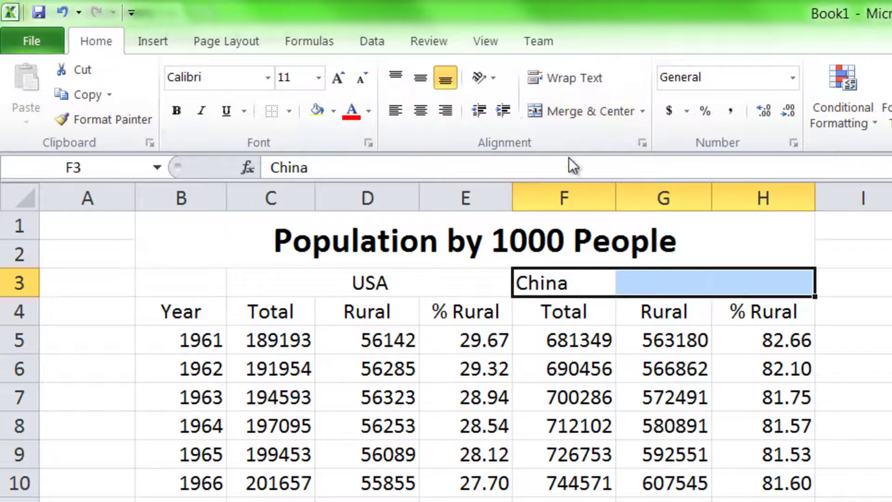
pyautogui.click(561, 118)
pyautogui.click(564, 488)
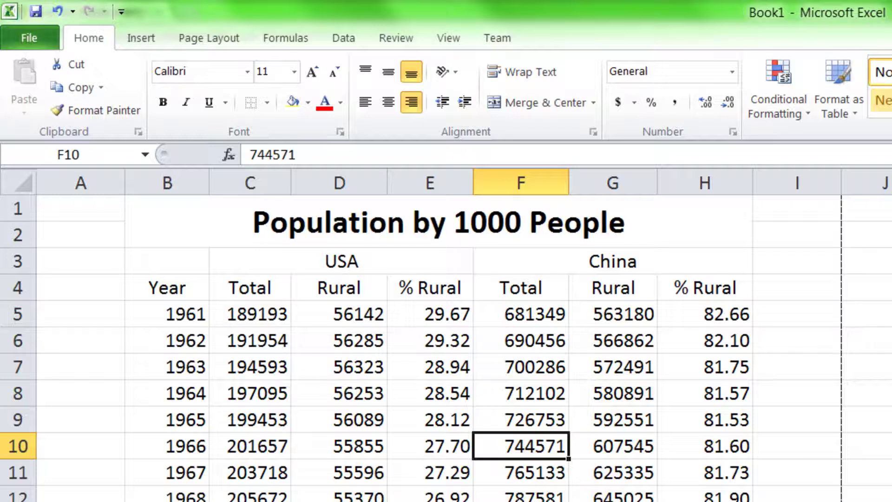
pyautogui.click(316, 357)
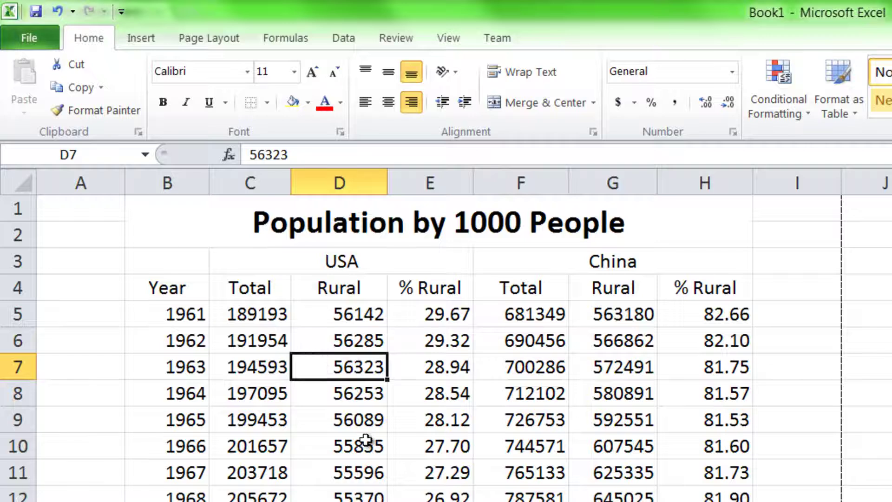
pyautogui.click(363, 425)
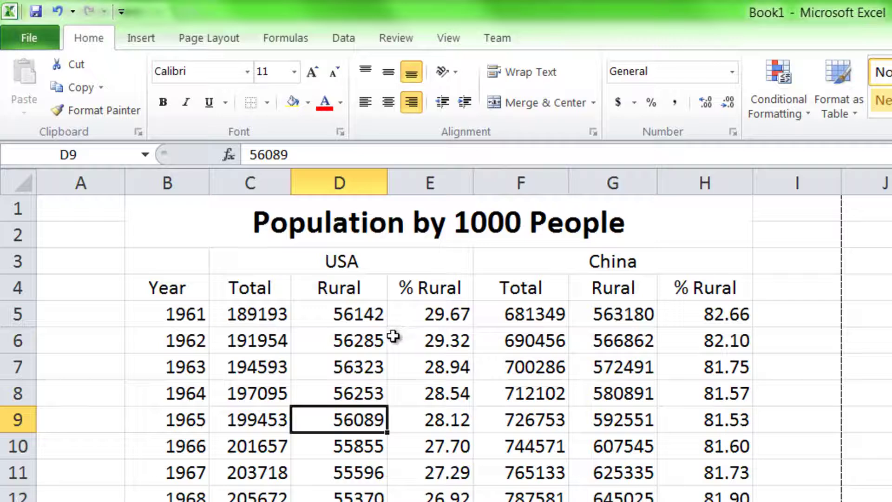
# Step: Apply All Borders to the column headings in B4:H4
pyautogui.moveTo(228, 287); pyautogui.dragTo(683, 291)
pyautogui.moveTo(173, 285); pyautogui.dragTo(697, 289)
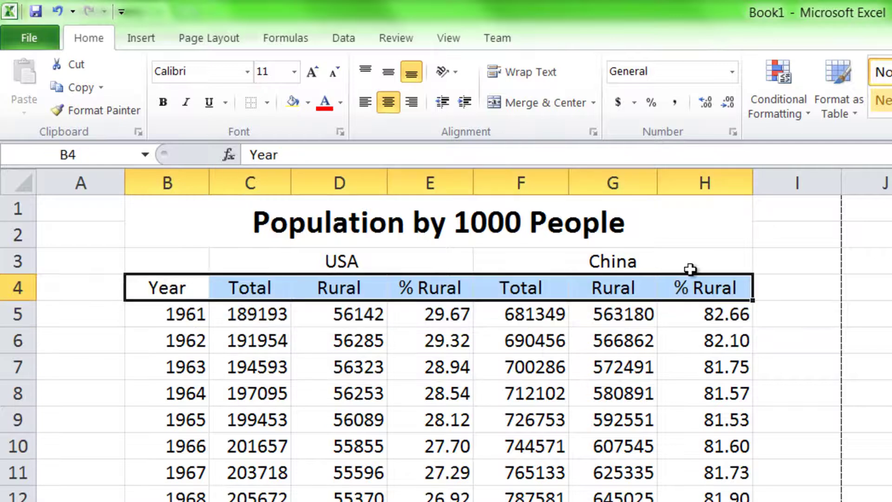
pyautogui.click(267, 102)
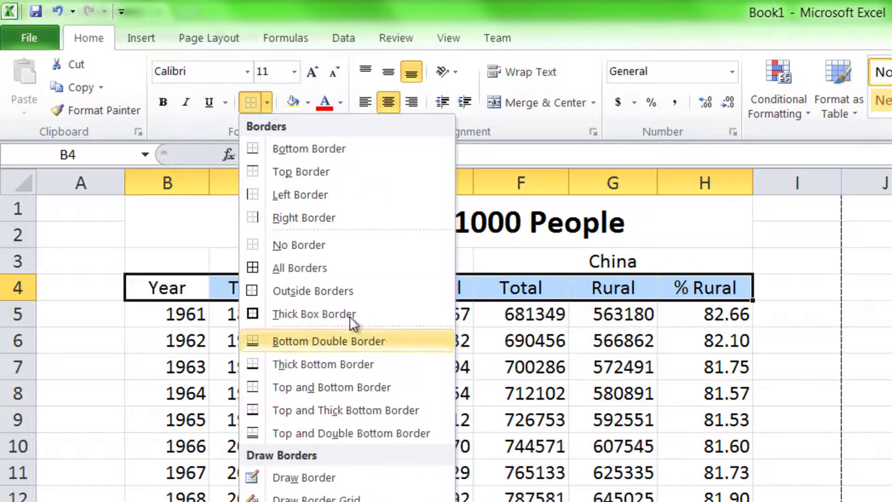
pyautogui.click(327, 269)
pyautogui.click(342, 369)
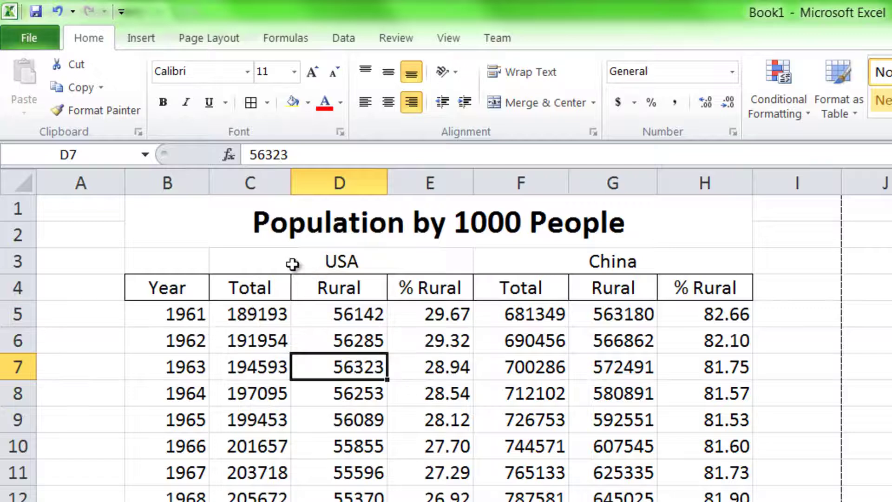
# Step: Put a Thick Box Border around the USA block from its row 3 heading down to the last year
pyautogui.click(270, 259)
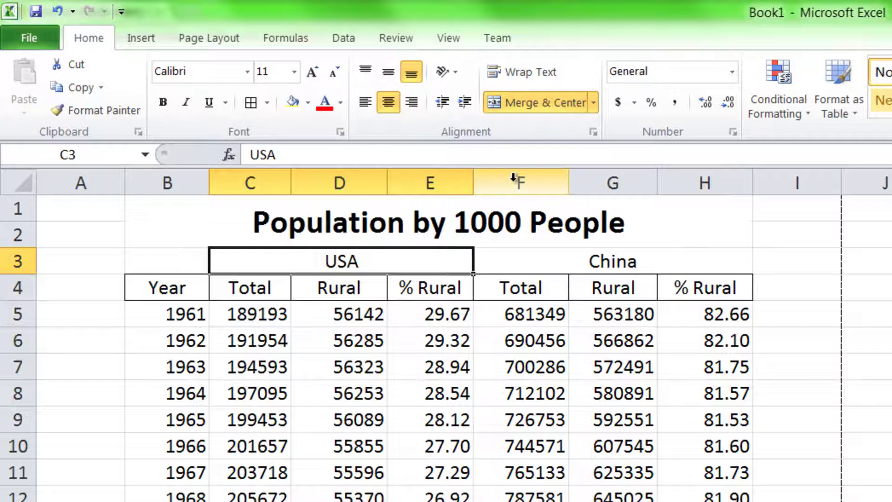
pyautogui.hotkey('ctrl', 'shift', 'Down')
pyautogui.scroll(7, 513, 178)
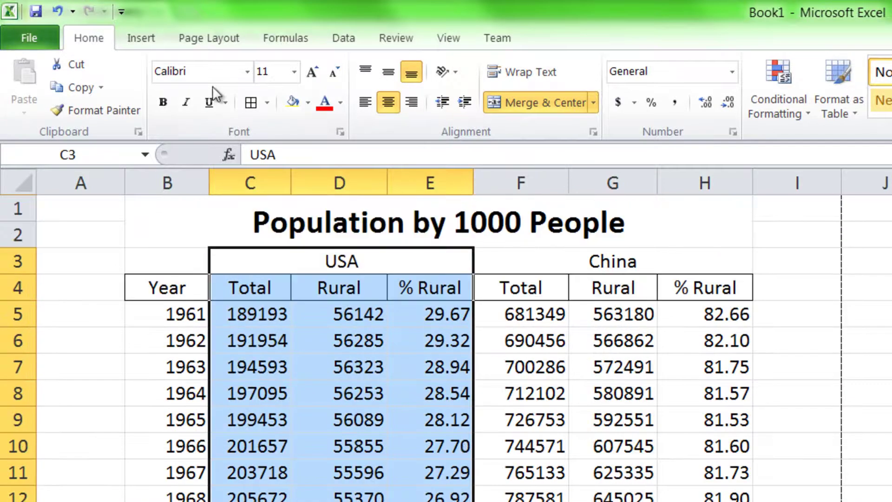
pyautogui.click(268, 103)
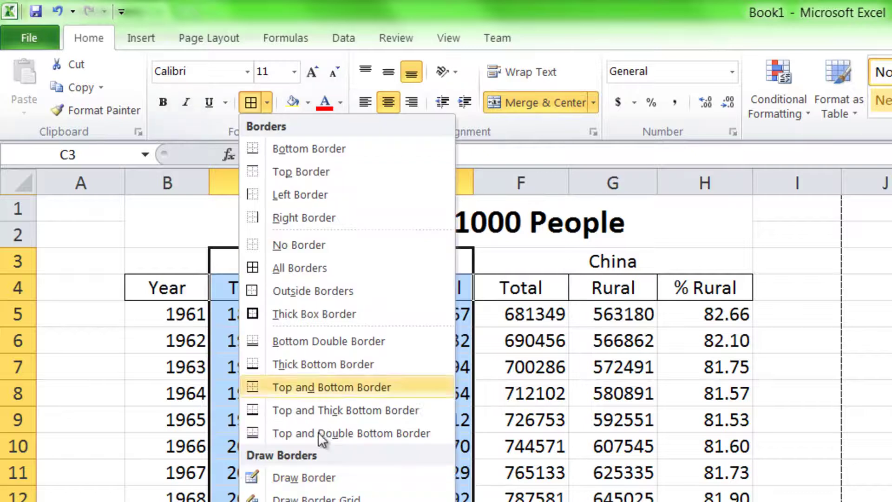
pyautogui.click(314, 313)
pyautogui.click(332, 402)
# Step: Put a Thick Box Border around the China block from its row 3 heading down to the last year
pyautogui.click(515, 289)
pyautogui.click(514, 269)
pyautogui.hotkey('ctrl', 'shift', 'Down')
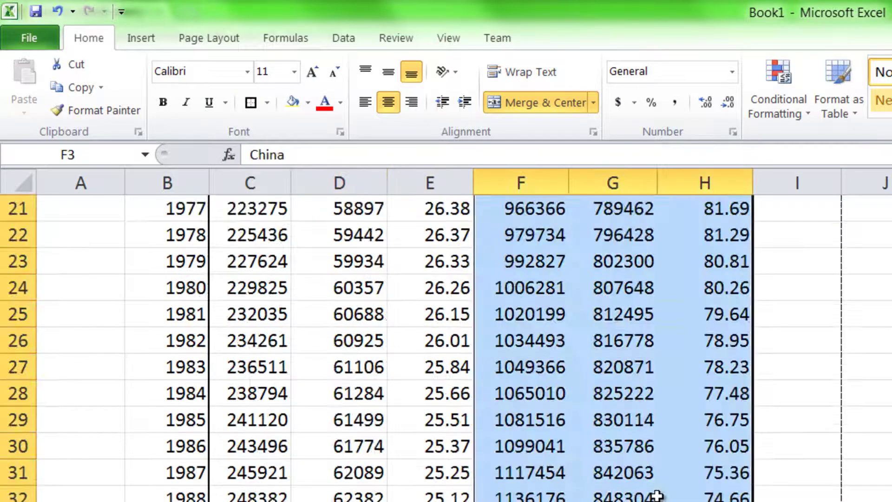
pyautogui.click(267, 102)
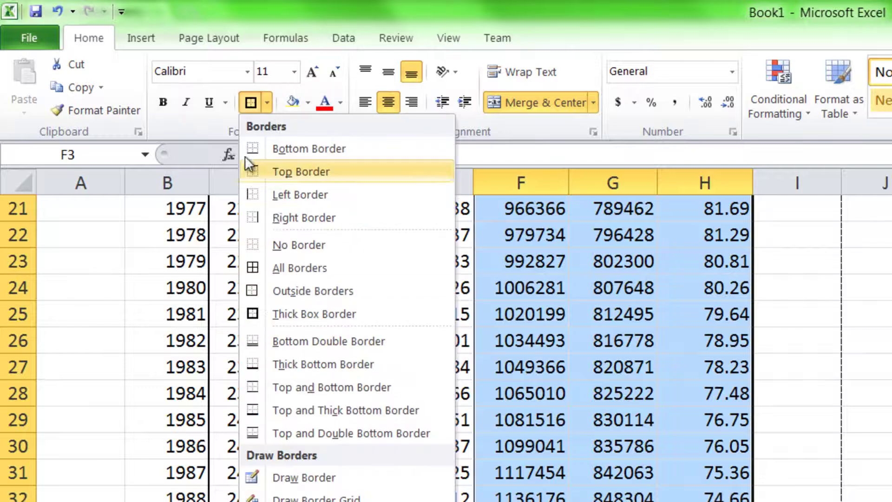
pyautogui.click(251, 100)
pyautogui.scroll(7, 229, 285)
# Step: Put a Thick Box Border around the Year column from B3 down to the last year
pyautogui.click(199, 260)
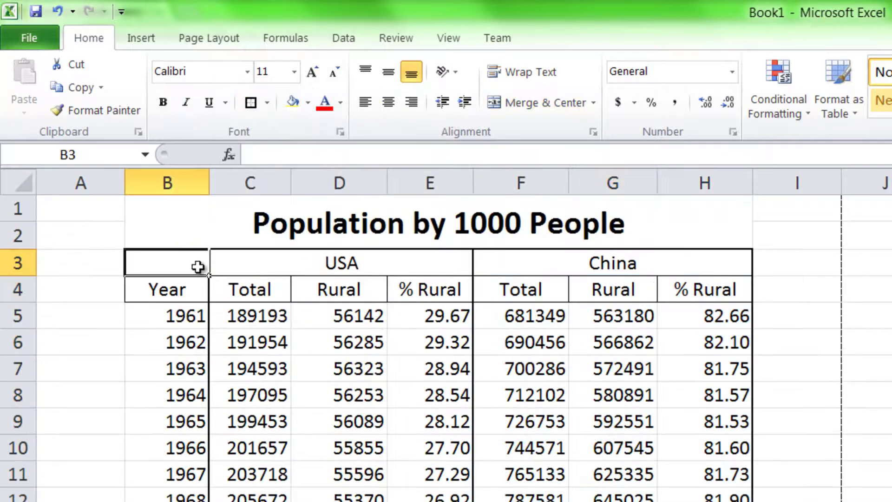
pyautogui.hotkey('ctrl', 'shift', 'Down')
pyautogui.hotkey('ctrl', 'shift', 'Down')
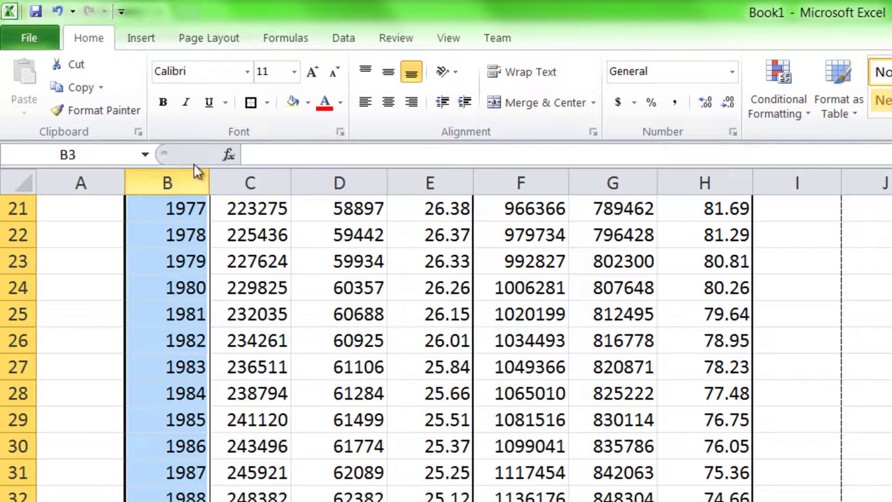
pyautogui.click(252, 105)
pyautogui.scroll(7, 446, 348)
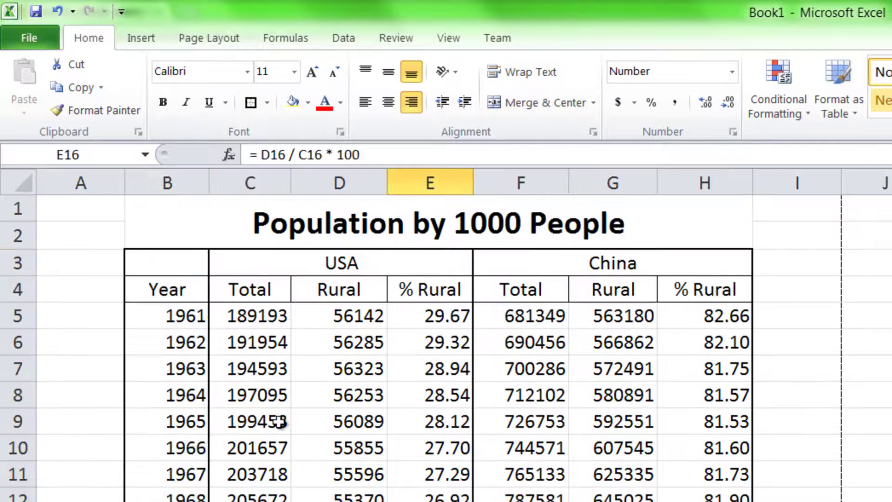
# Step: Put a Thick Box Border around the whole table from the title in row 1 down to the last year
pyautogui.click(163, 215)
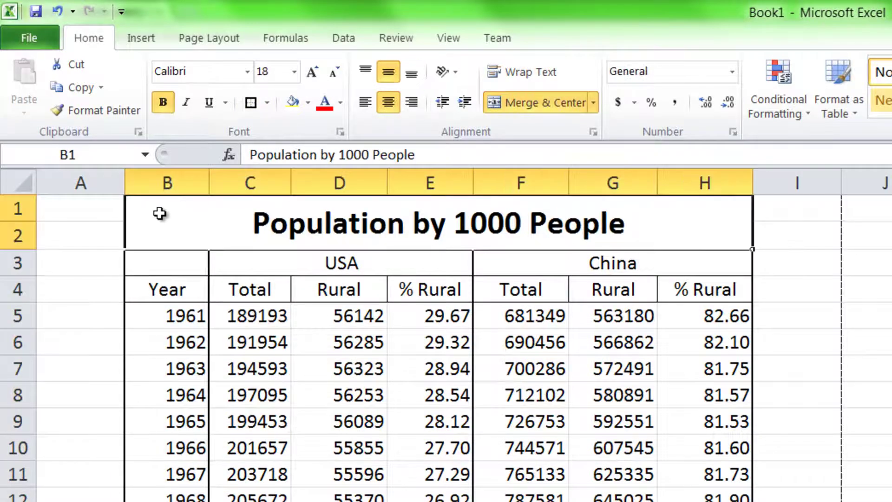
pyautogui.hotkey('ctrl', 'shift', 'Down')
pyautogui.hotkey('ctrl', 'shift', 'Down')
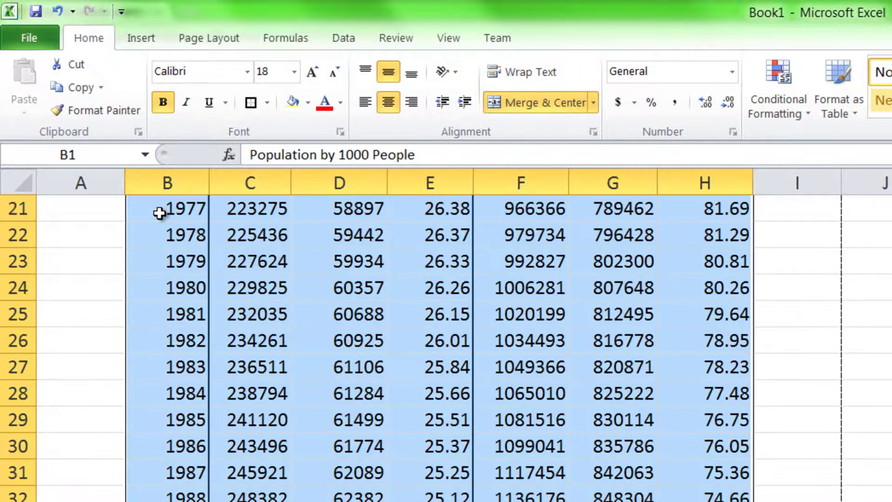
pyautogui.click(249, 104)
pyautogui.click(222, 372)
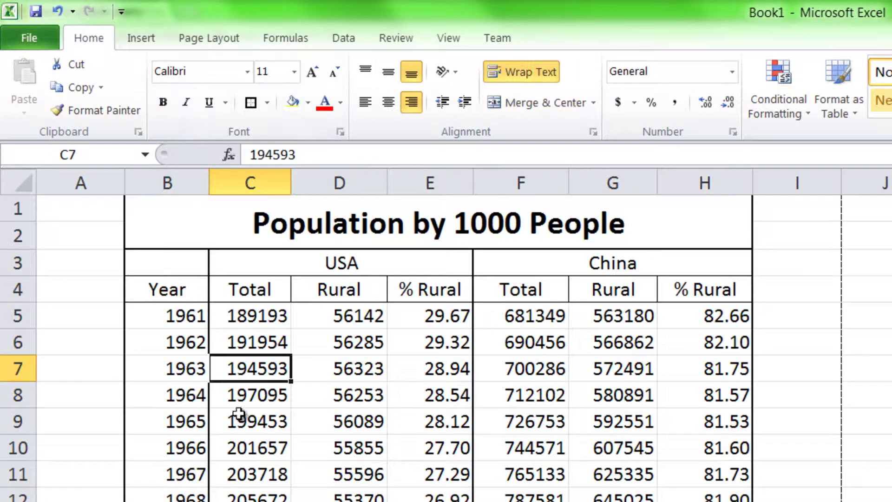
# Step: Merge and center the Year heading across B3:B4
pyautogui.click(178, 289)
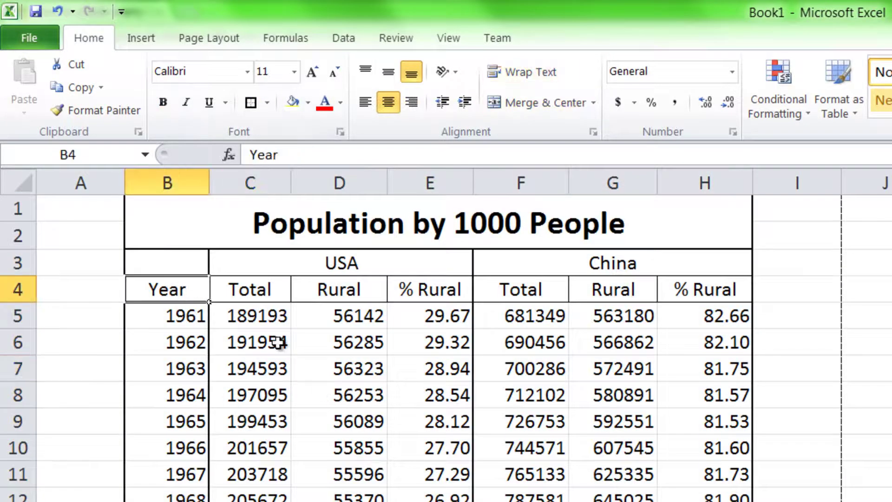
pyautogui.click(245, 349)
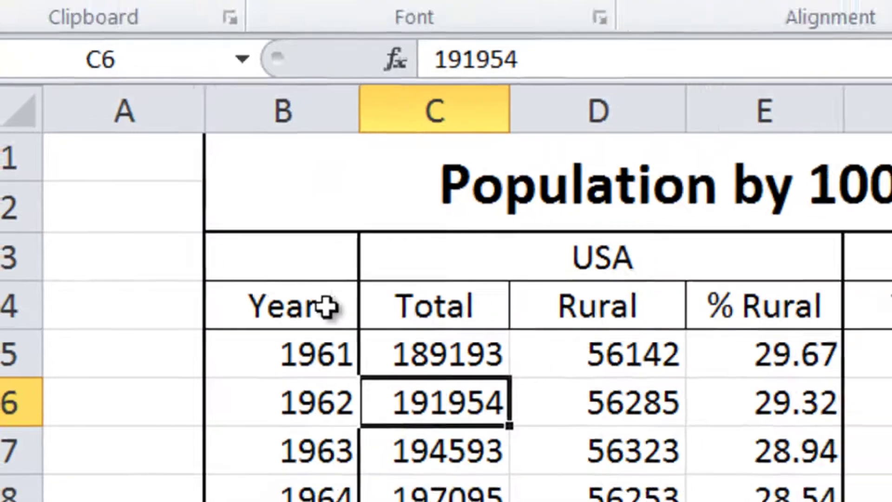
pyautogui.moveTo(354, 297); pyautogui.dragTo(371, 253)
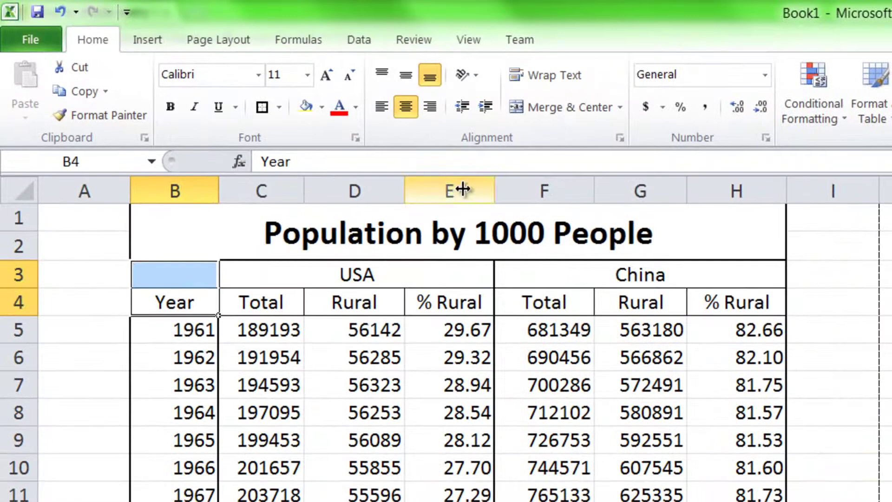
pyautogui.click(567, 108)
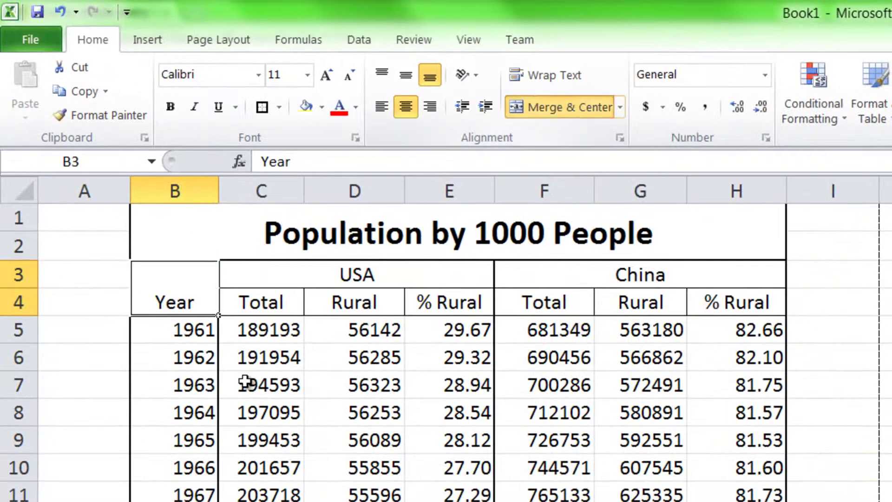
# Step: Make the table headings in rows 3 and 4 bold, from Year across to China's % Rural
pyautogui.click(262, 412)
pyautogui.click(354, 501)
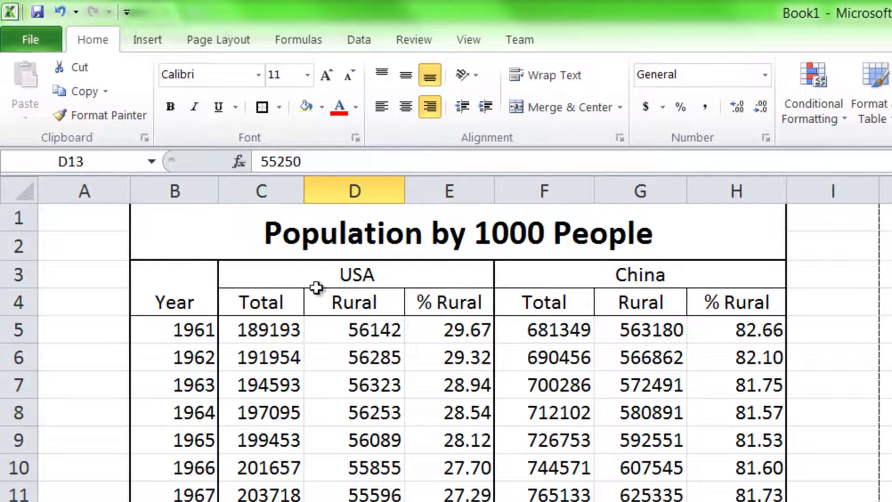
pyautogui.moveTo(348, 275); pyautogui.dragTo(579, 284)
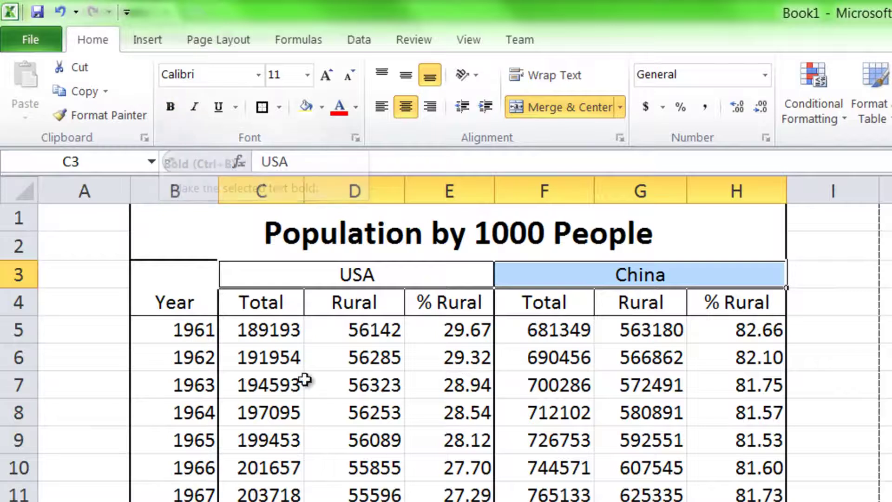
pyautogui.moveTo(192, 292); pyautogui.dragTo(545, 270)
pyautogui.click(171, 108)
pyautogui.click(325, 401)
# Step: Increase the font size of the USA and China headings in row 3 by one step
pyautogui.moveTo(356, 286); pyautogui.dragTo(559, 285)
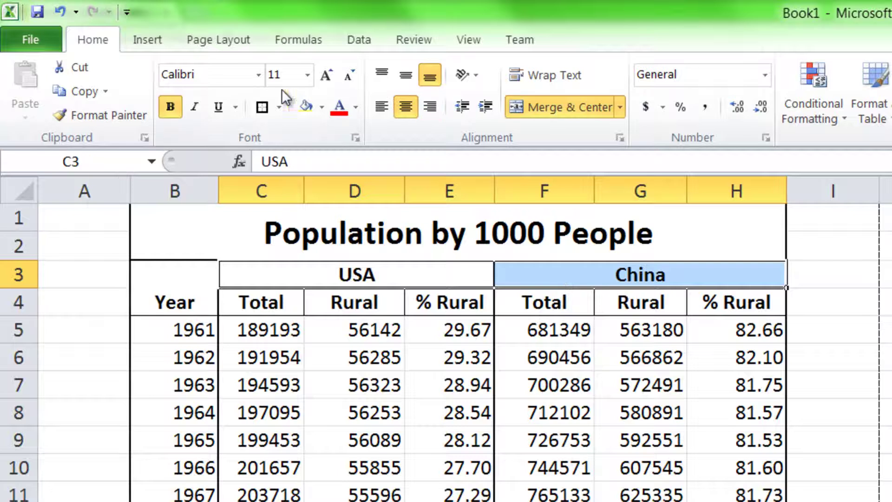
pyautogui.click(327, 75)
pyautogui.click(347, 392)
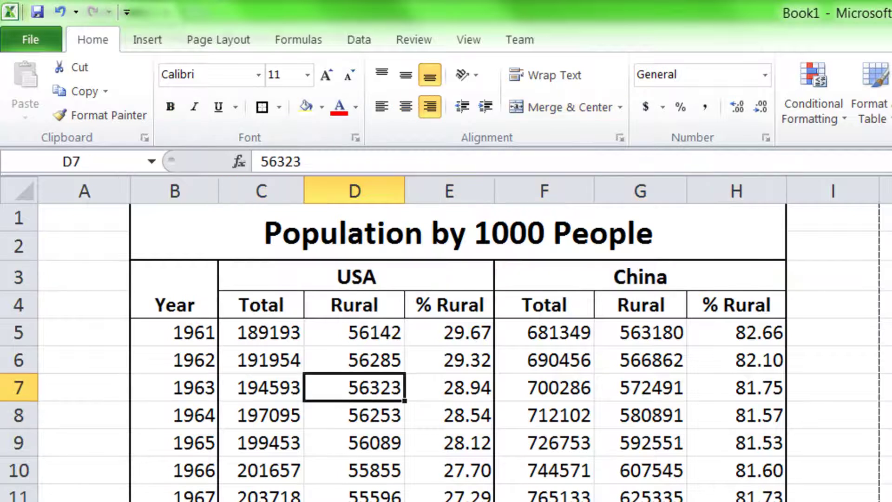
pyautogui.click(420, 497)
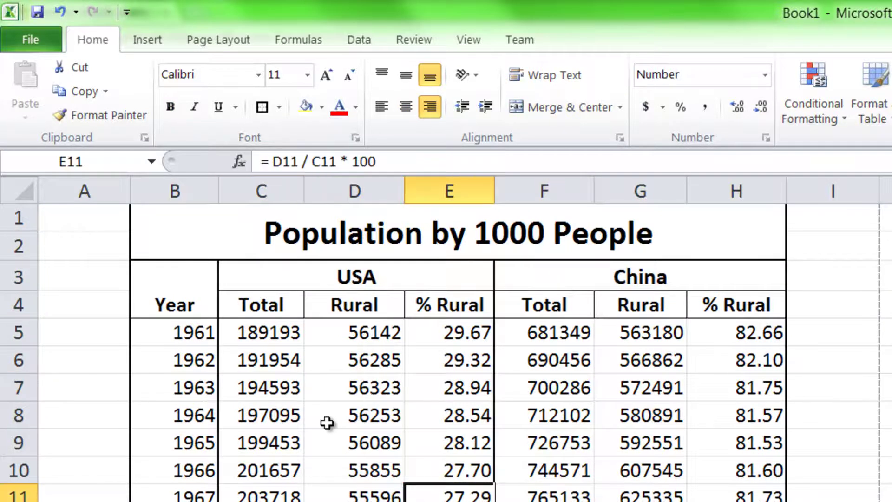
# Step: Look over the formatted population table from the title down through the yearly rows
pyautogui.scroll(-10, 327, 423)
pyautogui.scroll(8, 327, 423)
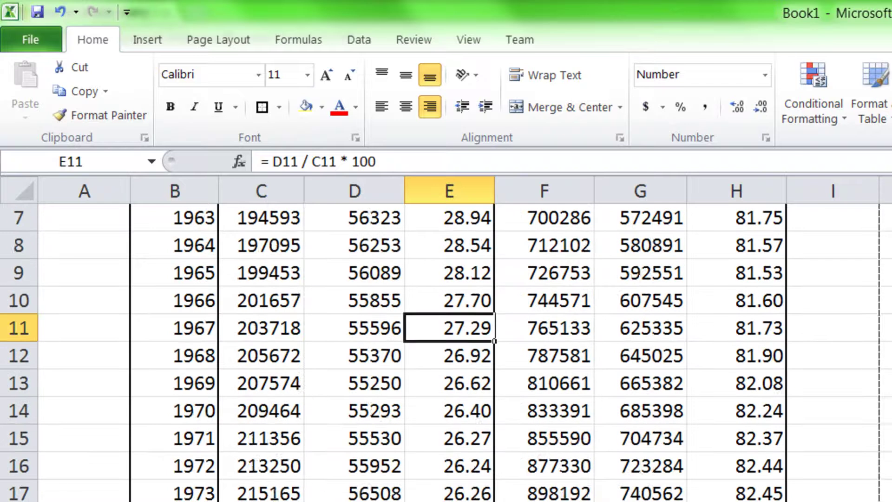
pyautogui.scroll(2, 458, 353)
pyautogui.click(343, 449)
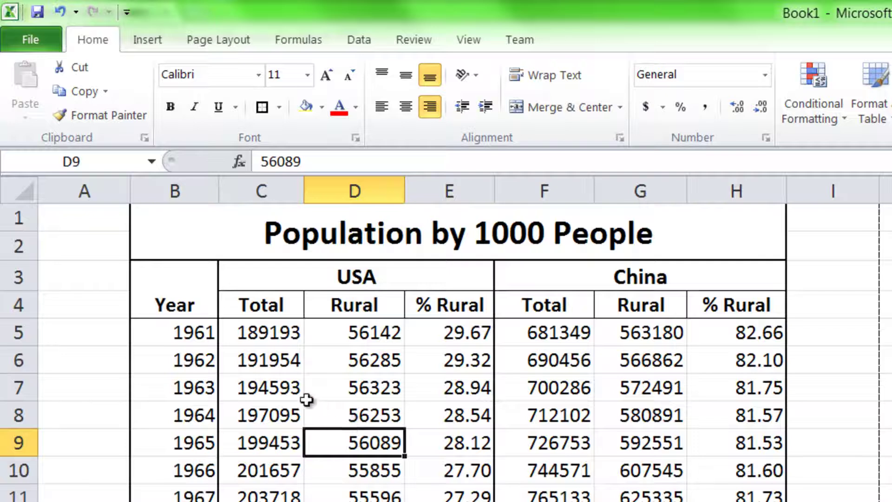
pyautogui.moveTo(199, 338); pyautogui.dragTo(751, 333)
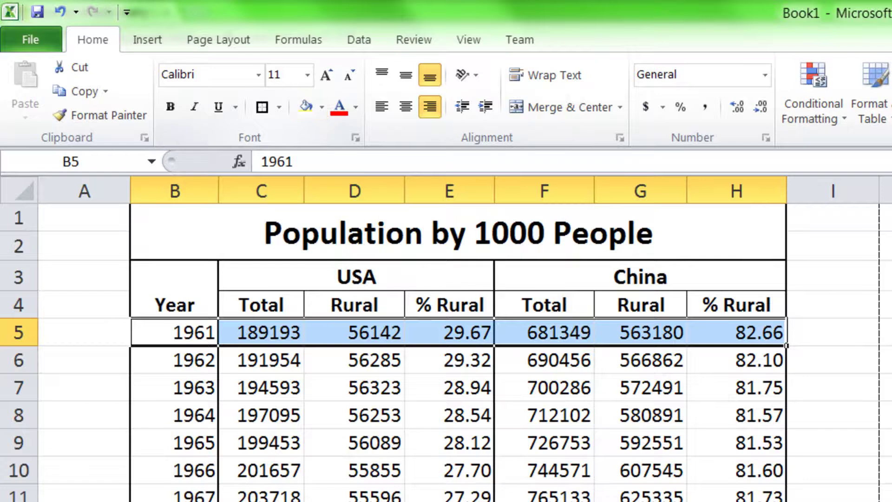
pyautogui.click(344, 418)
pyautogui.scroll(-10, 278, 481)
pyautogui.scroll(10, 274, 478)
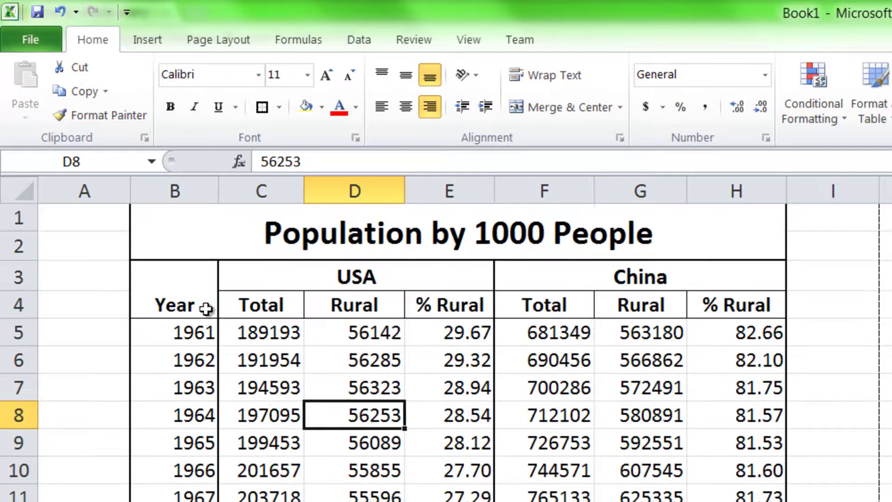
pyautogui.moveTo(186, 332); pyautogui.dragTo(744, 501)
pyautogui.scroll(7, 384, 364)
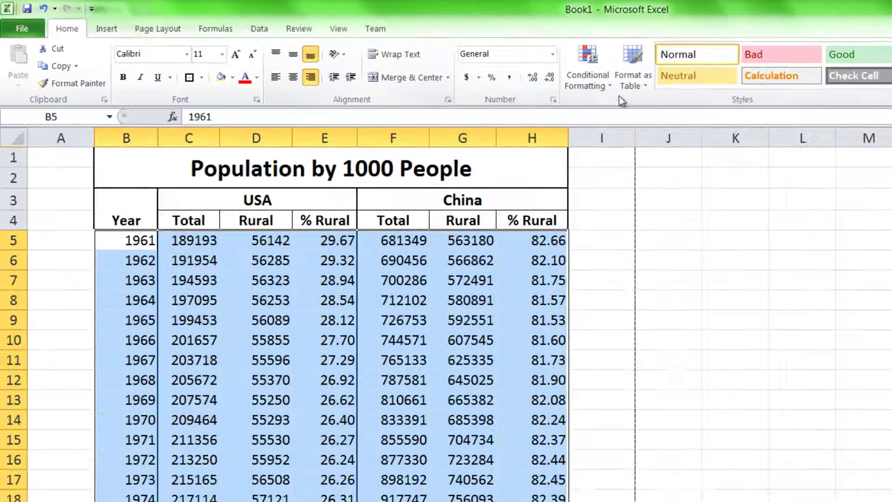
pyautogui.click(870, 109)
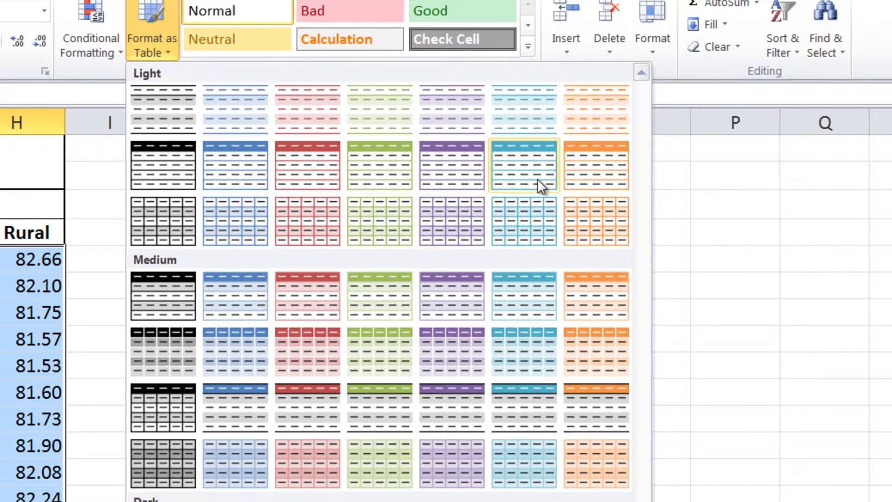
pyautogui.click(516, 175)
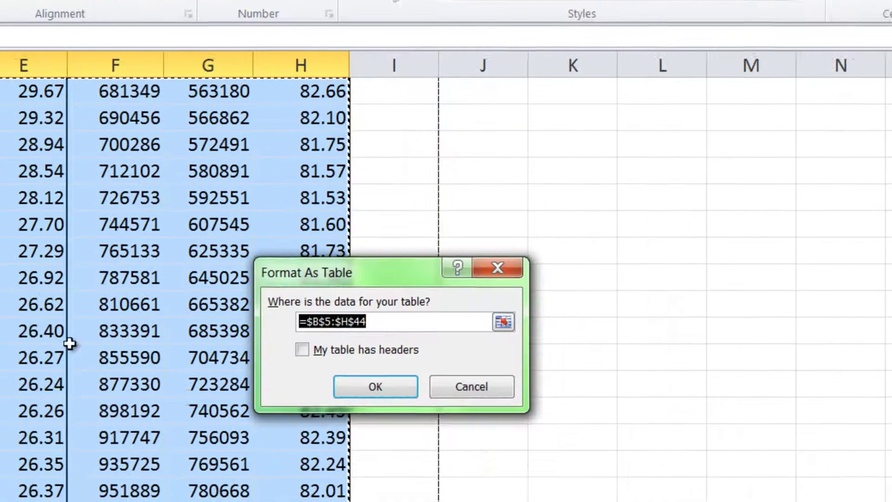
pyautogui.click(364, 344)
pyautogui.click(366, 384)
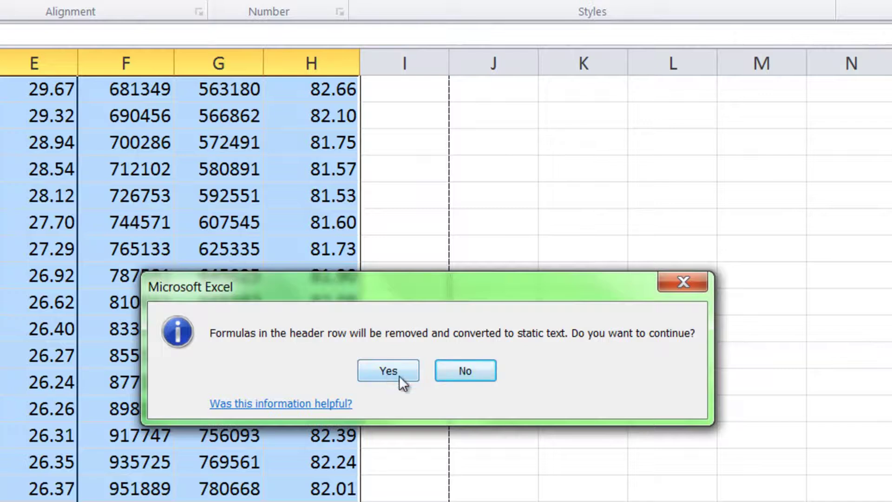
pyautogui.click(476, 369)
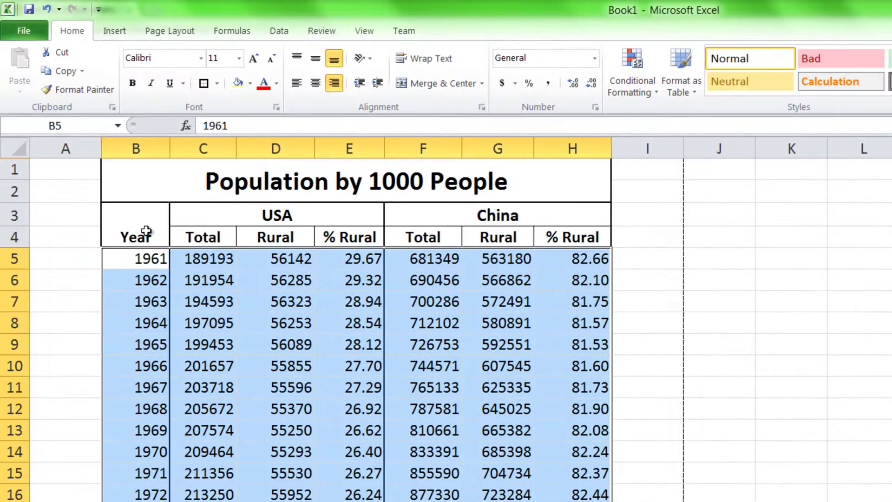
# Step: Try formatting B3:H44 as a table with headers in a medium aqua banded style, and autofit column D
pyautogui.moveTo(127, 226); pyautogui.dragTo(501, 239)
pyautogui.hotkey('ctrl', 'shift', 'Down')
pyautogui.hotkey('ctrl', 'shift', 'Down')
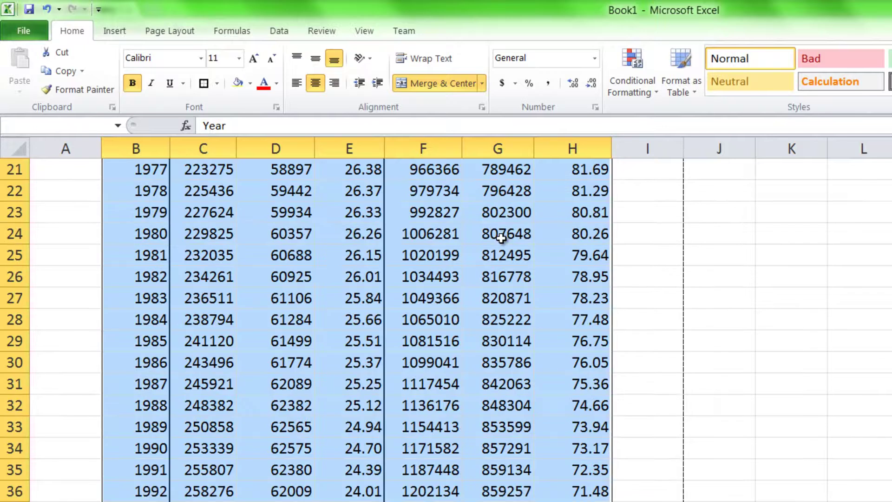
pyautogui.click(685, 84)
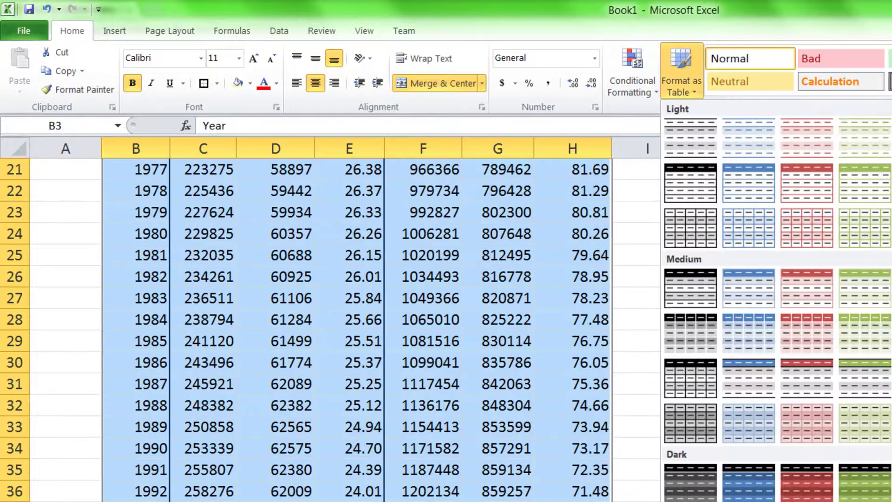
pyautogui.click(891, 288)
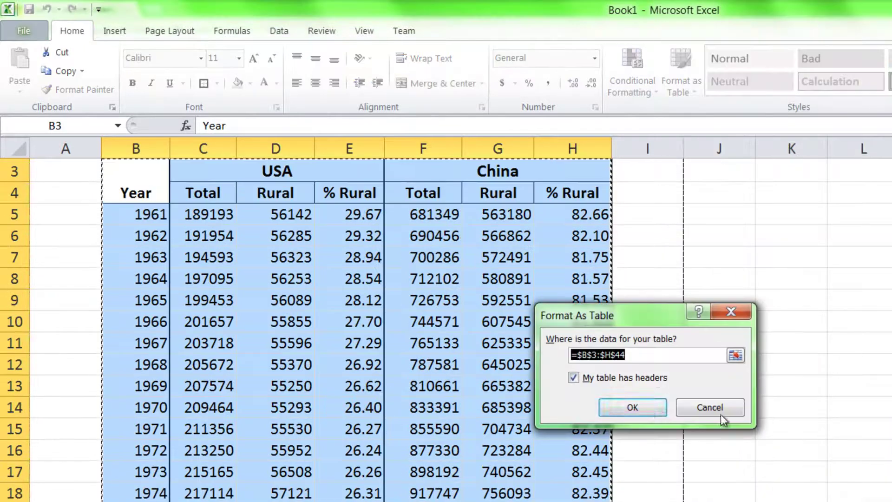
pyautogui.click(646, 406)
pyautogui.click(396, 255)
pyautogui.scroll(1, 352, 208)
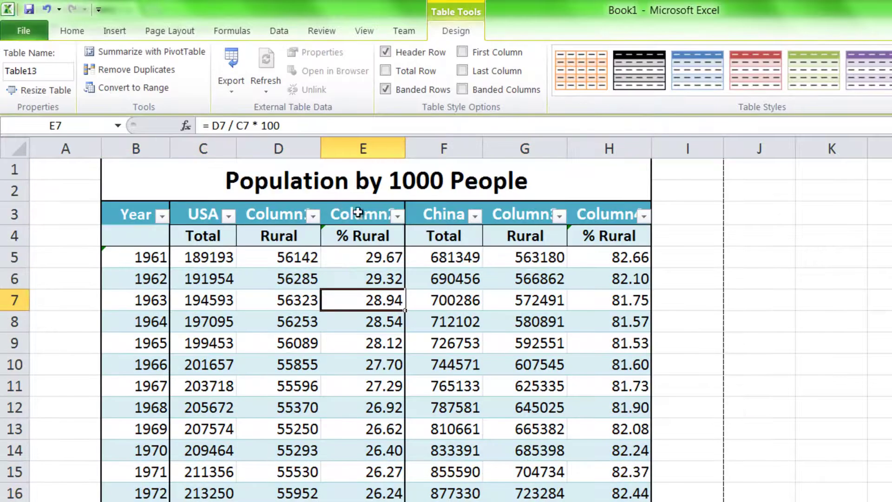
pyautogui.doubleClick(321, 153)
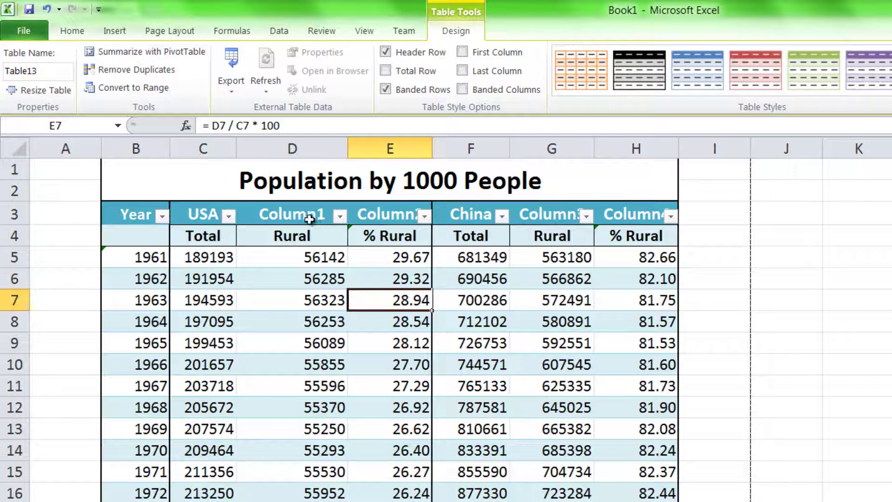
# Step: Examine how the table format affects the row 3 and 4 headings and the banding of the yearly rows
pyautogui.click(188, 243)
pyautogui.click(277, 236)
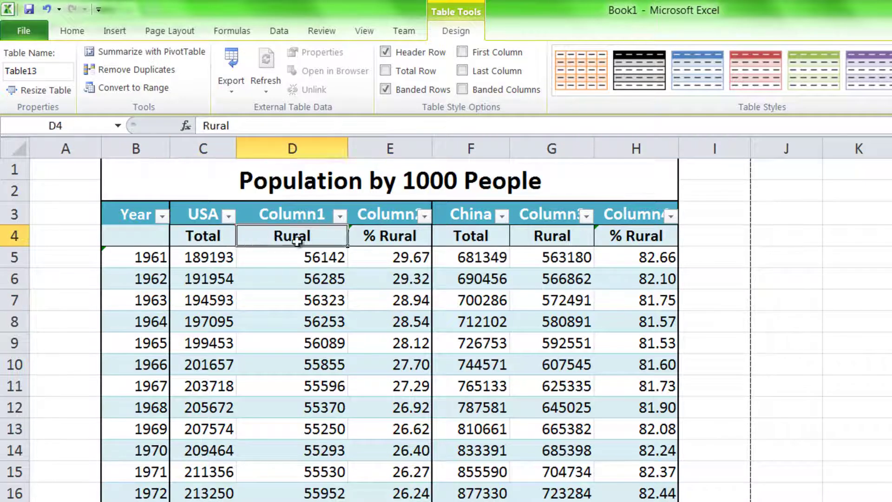
pyautogui.click(387, 240)
pyautogui.click(305, 217)
pyautogui.click(369, 215)
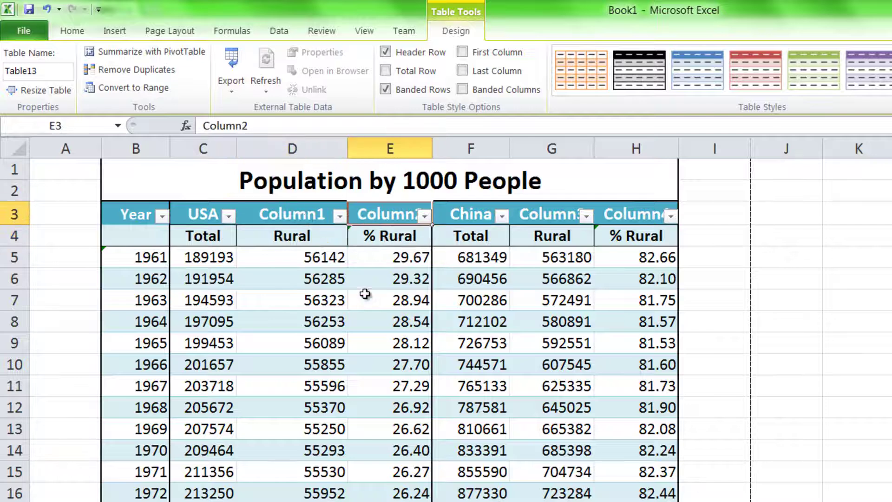
pyautogui.scroll(-2, 351, 279)
pyautogui.scroll(2, 348, 235)
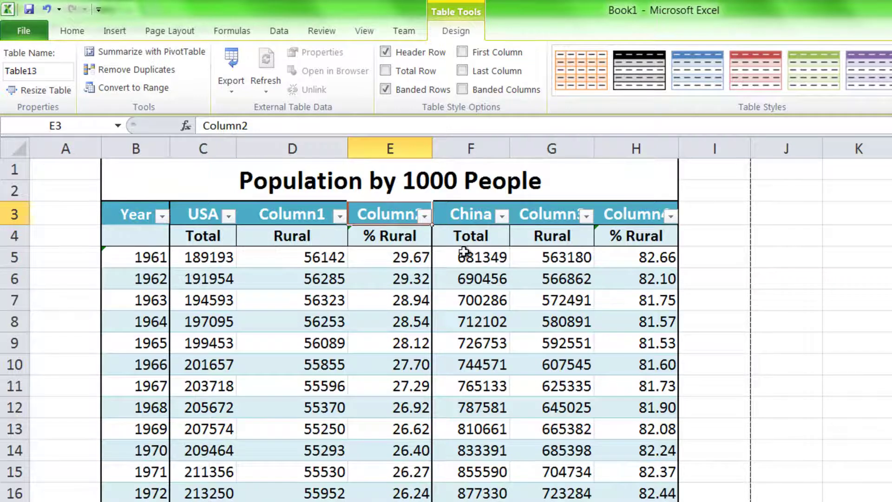
pyautogui.scroll(-7, 155, 265)
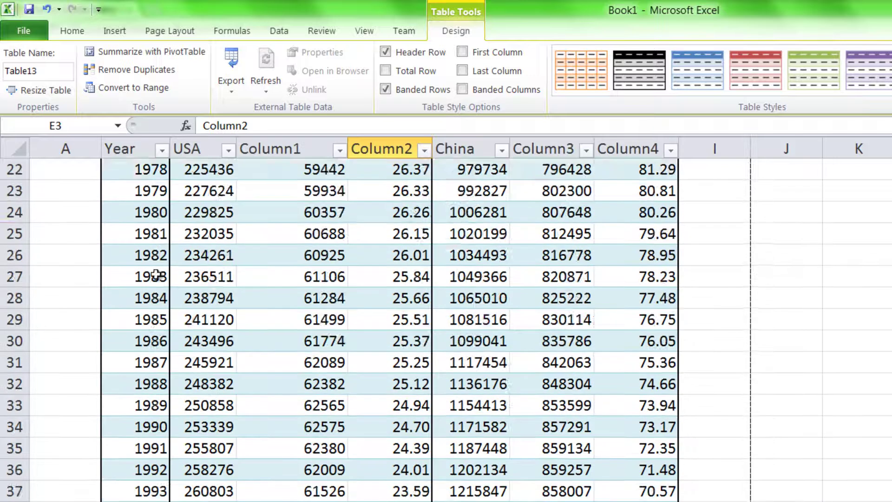
pyautogui.scroll(-3, 154, 266)
pyautogui.scroll(10, 156, 490)
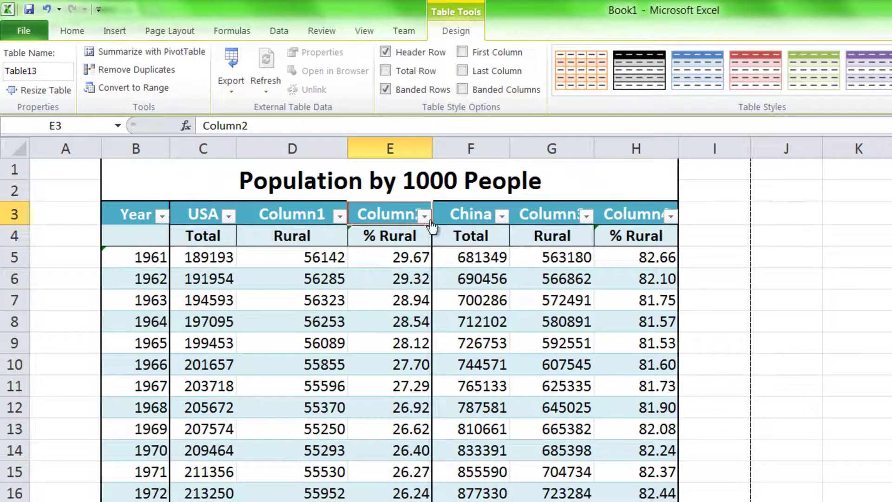
# Step: Undo the column D autofit and the table formatting of B3:H44
pyautogui.hotkey('ctrl', 'z')
pyautogui.hotkey('ctrl', 'z')
pyautogui.hotkey('ctrl', 'z')
pyautogui.hotkey('ctrl', 'z')
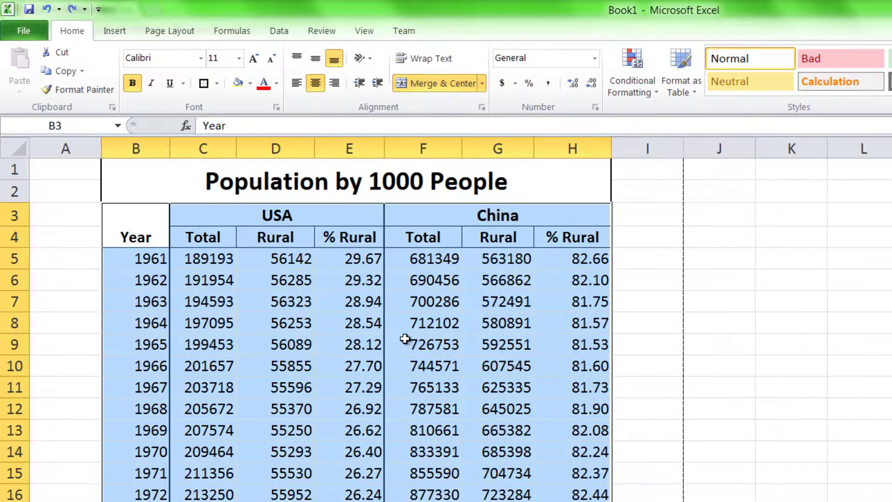
pyautogui.click(230, 280)
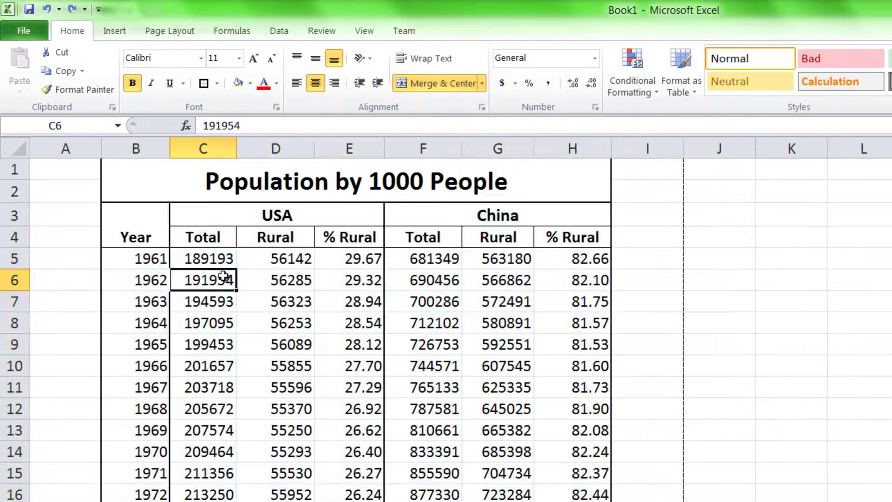
# Step: Create a new conditional formatting rule for the data rows B5:H44 that uses a formula to determine which cells to format
pyautogui.click(135, 258)
pyautogui.hotkey('ctrl', 'shift', 'Right')
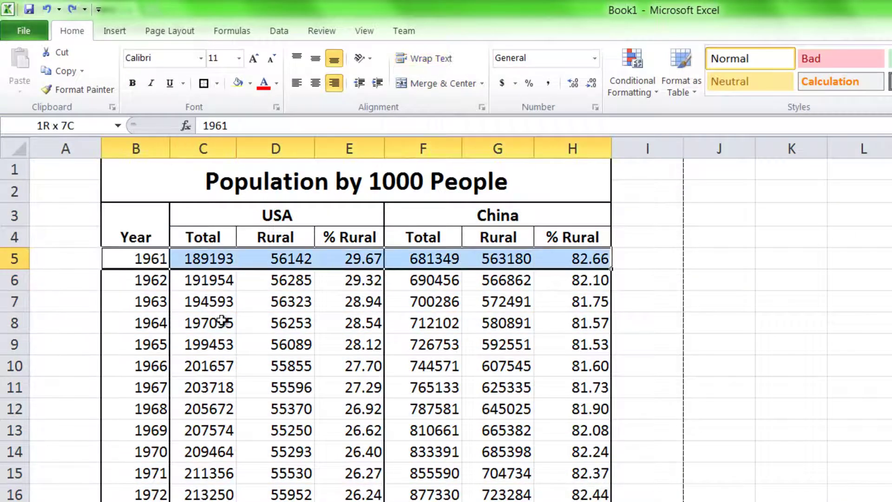
pyautogui.hotkey('ctrl', 'shift', 'Down')
pyautogui.scroll(7, 584, 415)
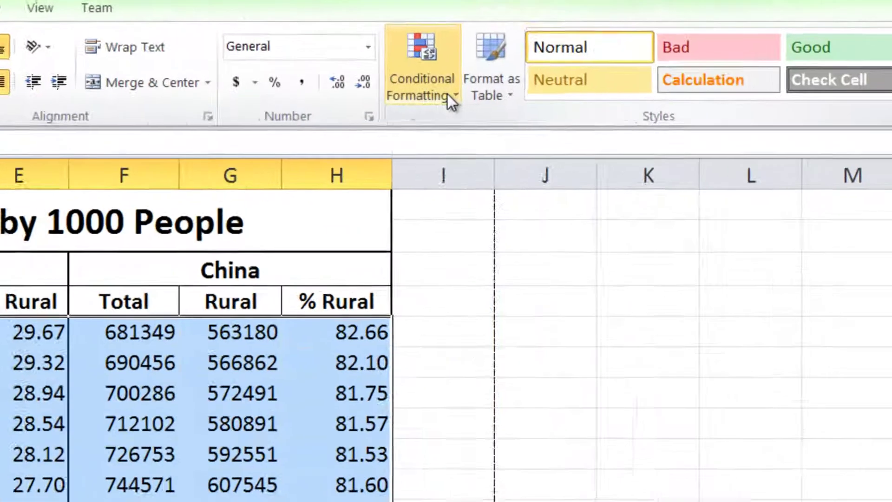
pyautogui.click(623, 93)
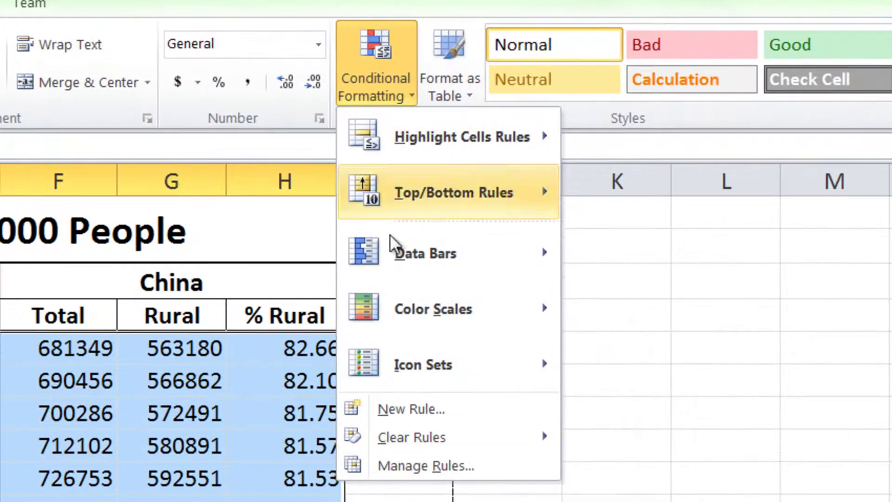
pyautogui.click(456, 462)
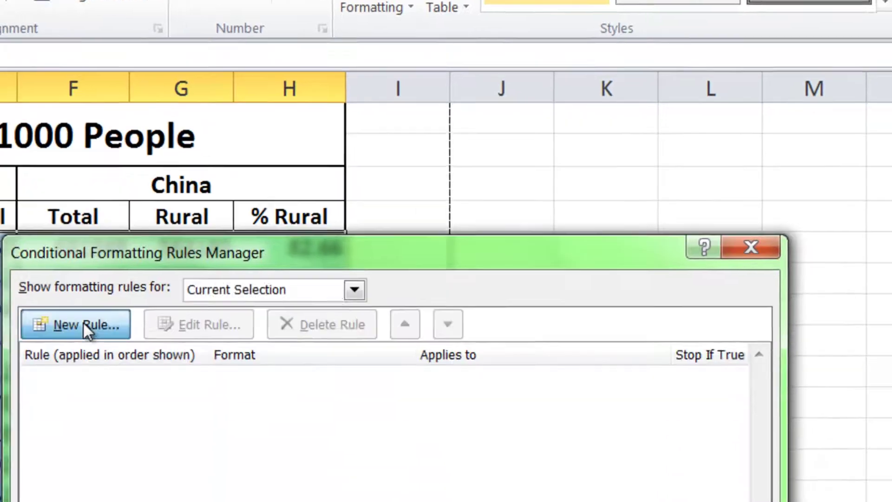
pyautogui.click(68, 425)
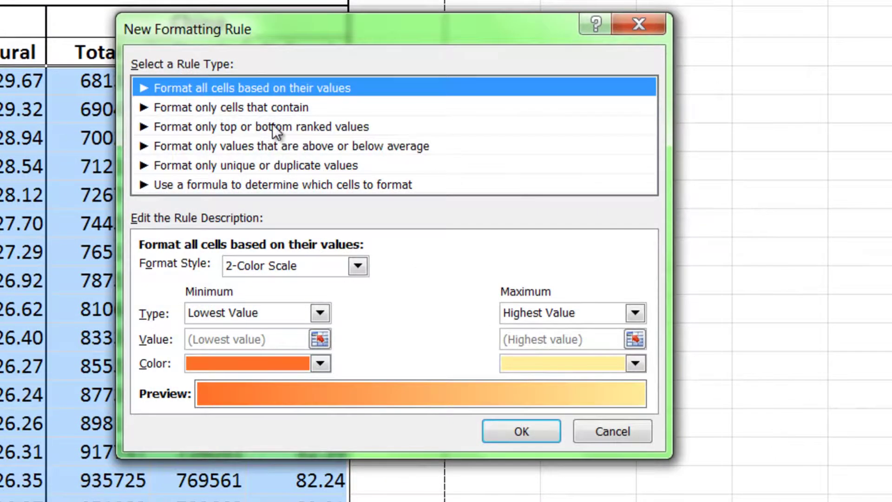
pyautogui.click(225, 185)
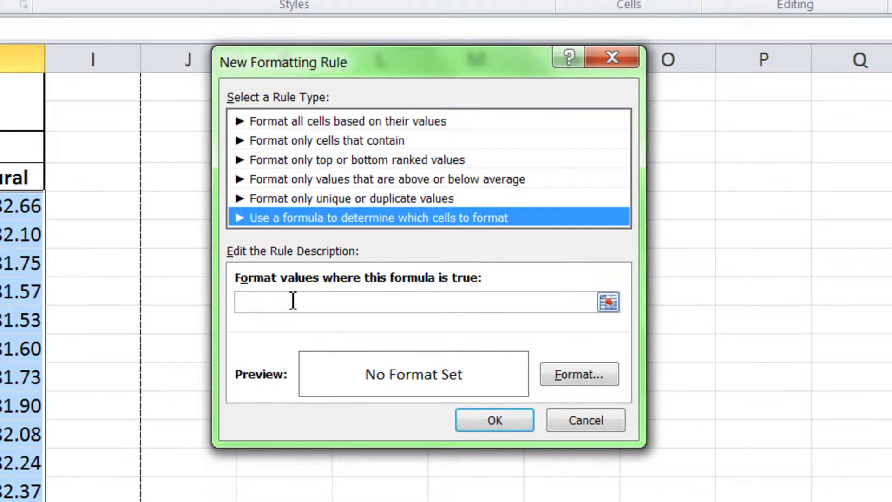
# Step: Set the rule's formula to =MOD(ROW(),2) = 1
pyautogui.click(197, 273)
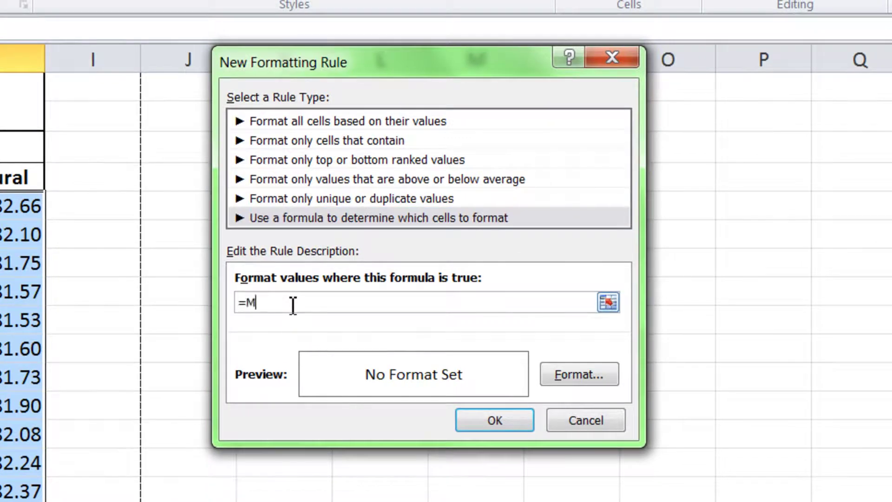
pyautogui.write('=Mod')
pyautogui.press('BackSpace')
pyautogui.press('BackSpace')
pyautogui.write('OD(ROW(),2) = 1')
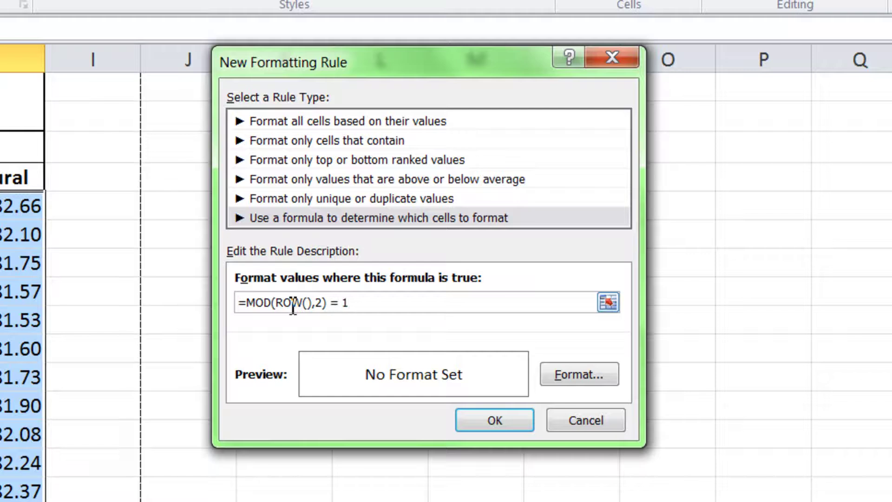
# Step: Give the rule's format a light purple fill with solid top and bottom borders
pyautogui.click(561, 372)
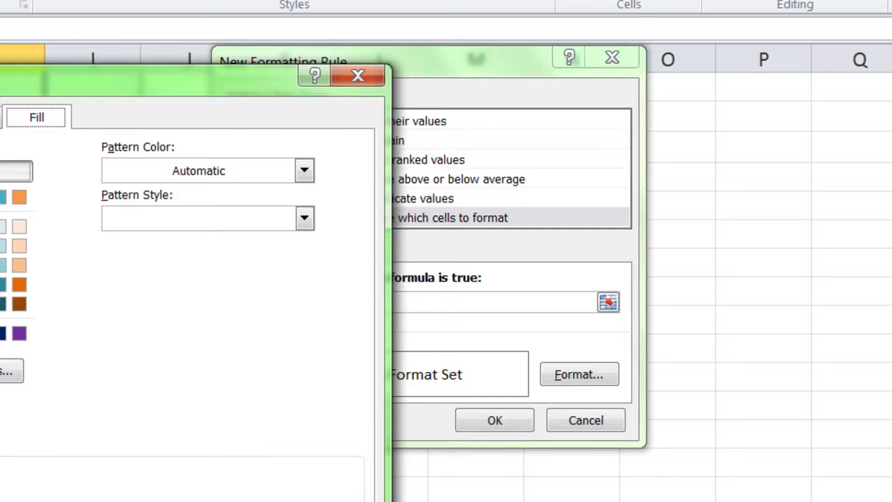
pyautogui.click(20, 238)
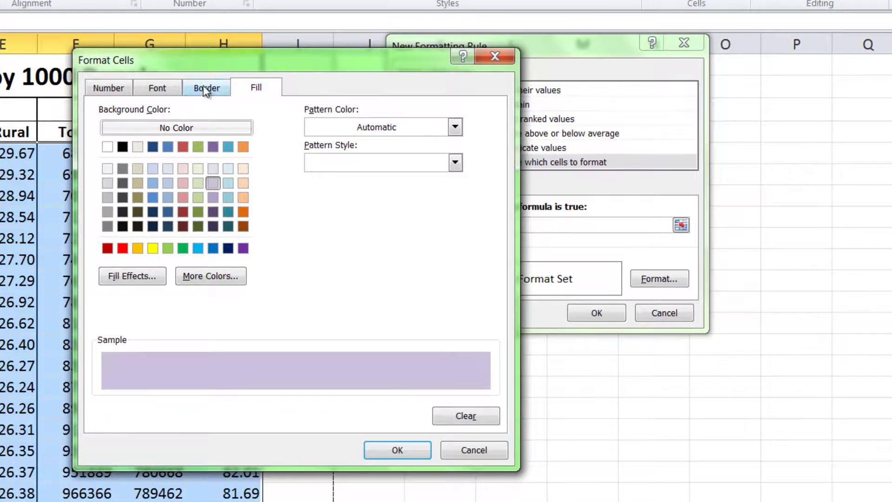
pyautogui.click(208, 89)
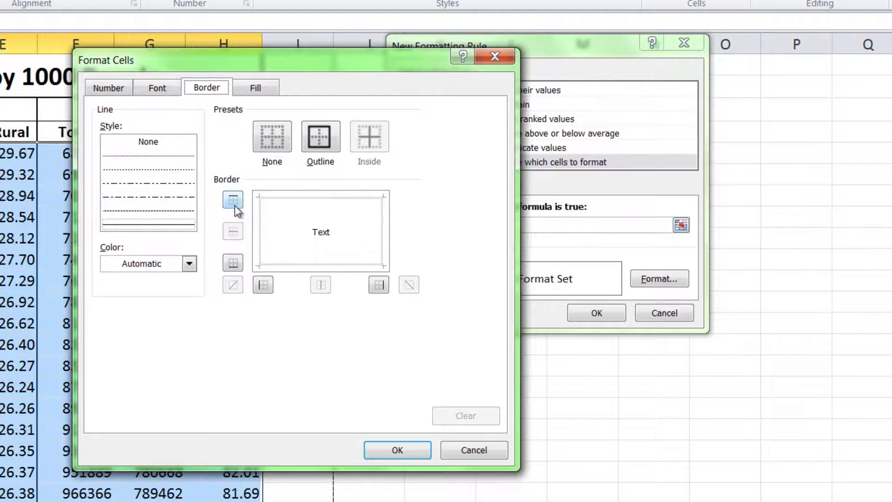
pyautogui.click(163, 224)
pyautogui.click(288, 200)
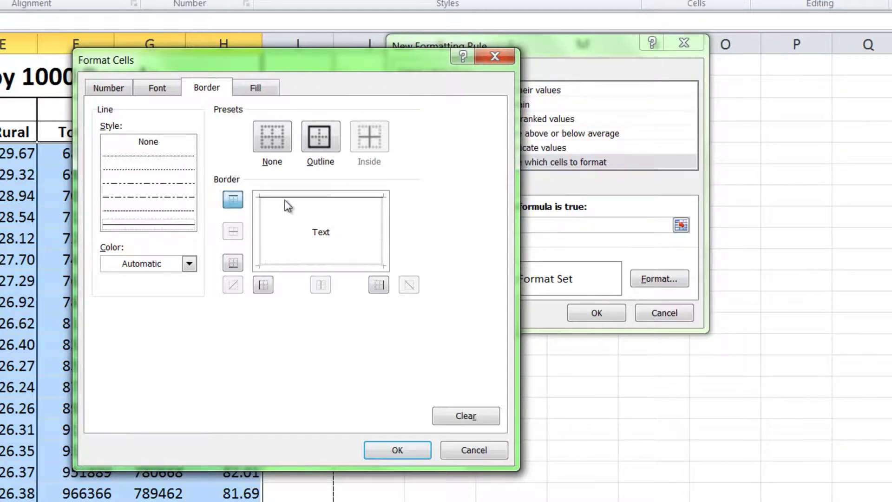
pyautogui.click(294, 264)
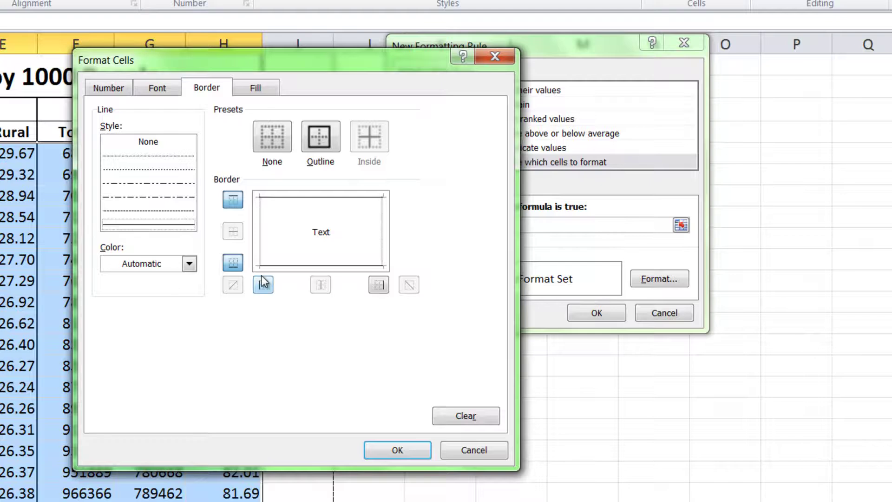
pyautogui.click(190, 265)
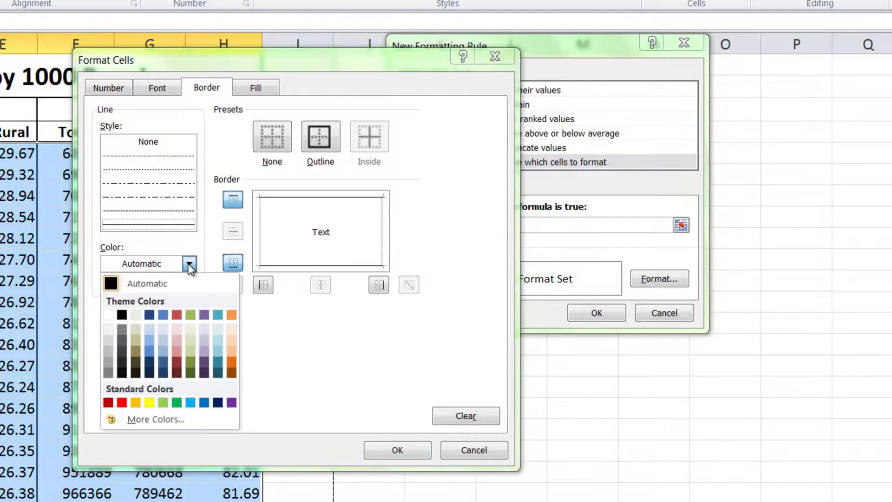
pyautogui.click(205, 351)
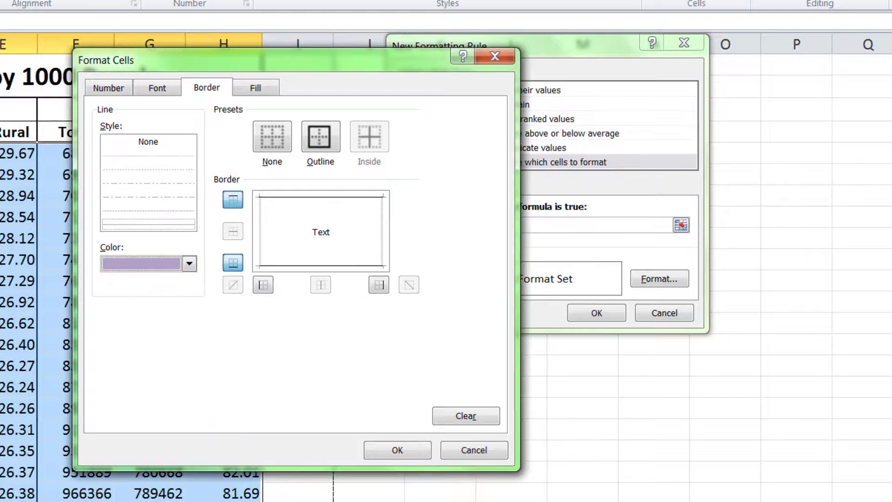
pyautogui.click(398, 449)
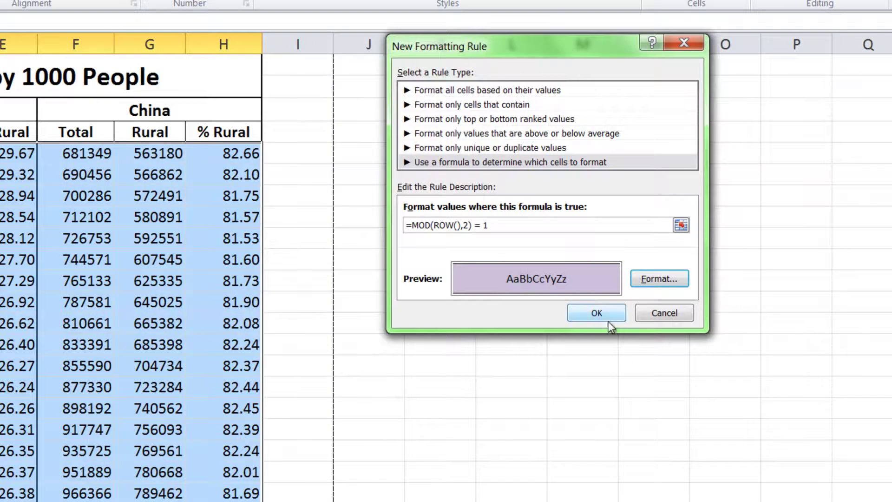
# Step: Confirm the new rule and apply it to the data rows B5:H44
pyautogui.click(602, 310)
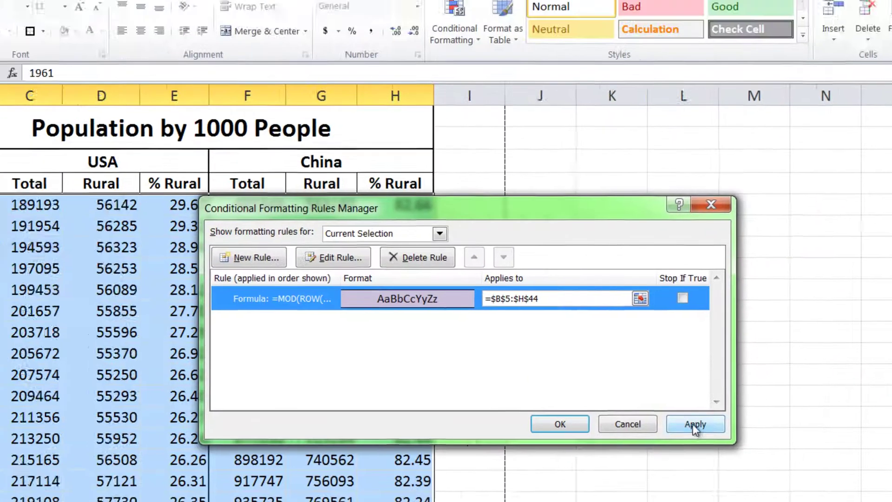
pyautogui.click(693, 424)
pyautogui.click(734, 479)
pyautogui.click(567, 501)
pyautogui.click(494, 501)
pyautogui.scroll(-8, 301, 371)
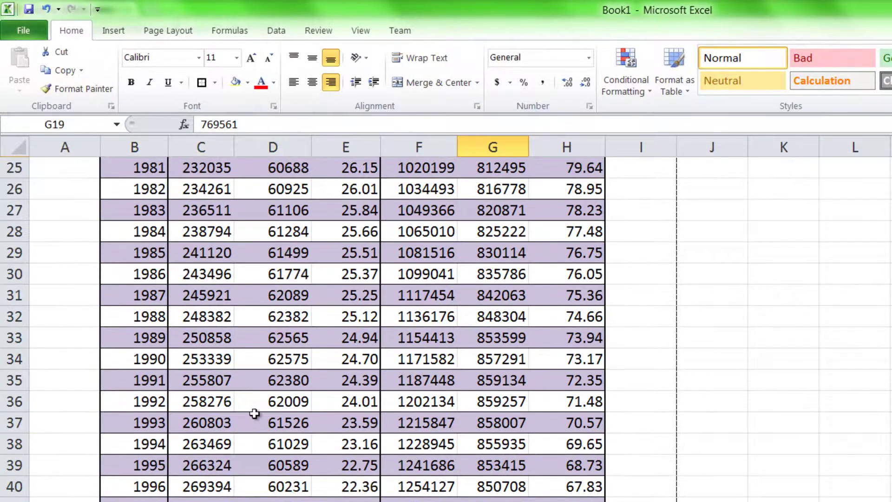
pyautogui.scroll(8, 245, 442)
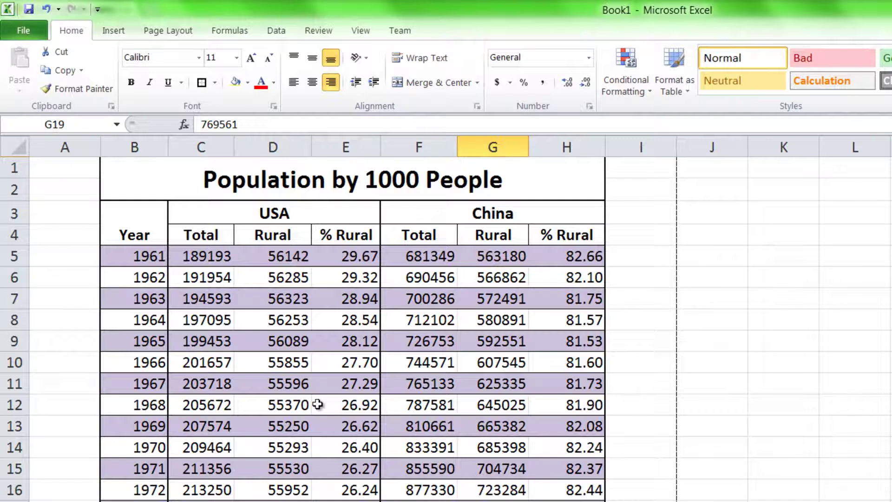
# Step: Fill the merged title cell "Population by 1000 People" with the same light purple as the shaded rows
pyautogui.click(286, 186)
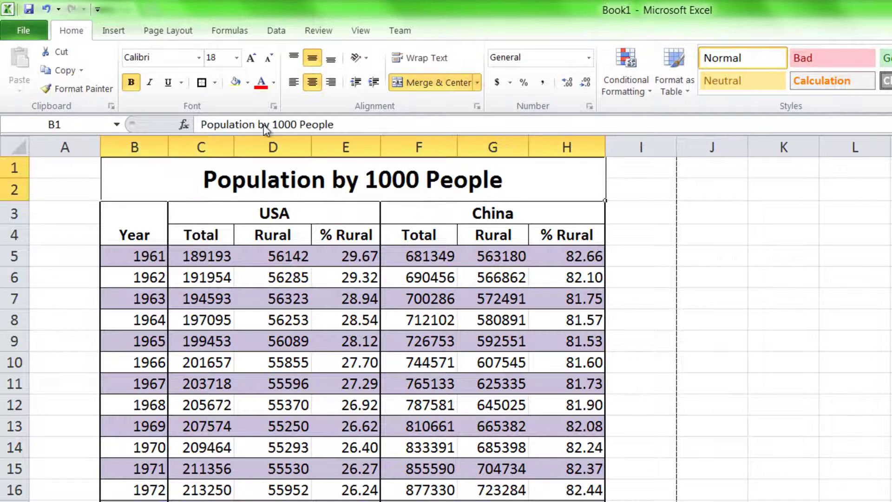
pyautogui.click(248, 82)
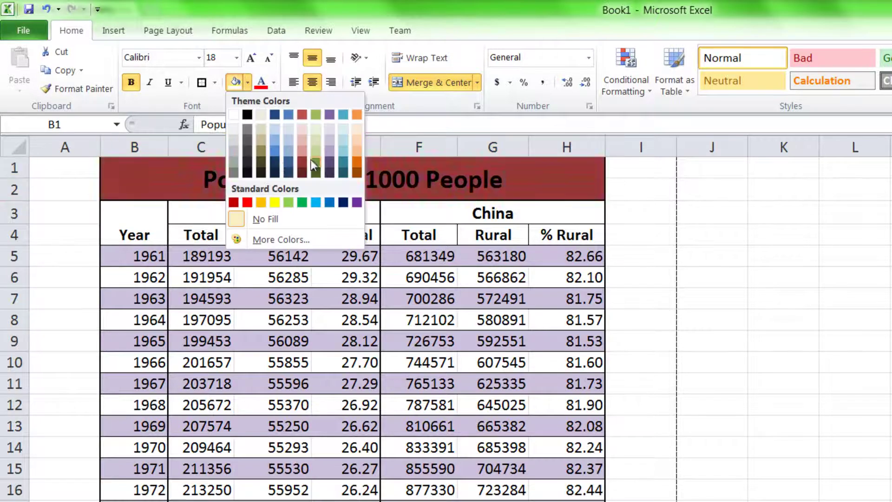
pyautogui.click(328, 141)
pyautogui.click(239, 341)
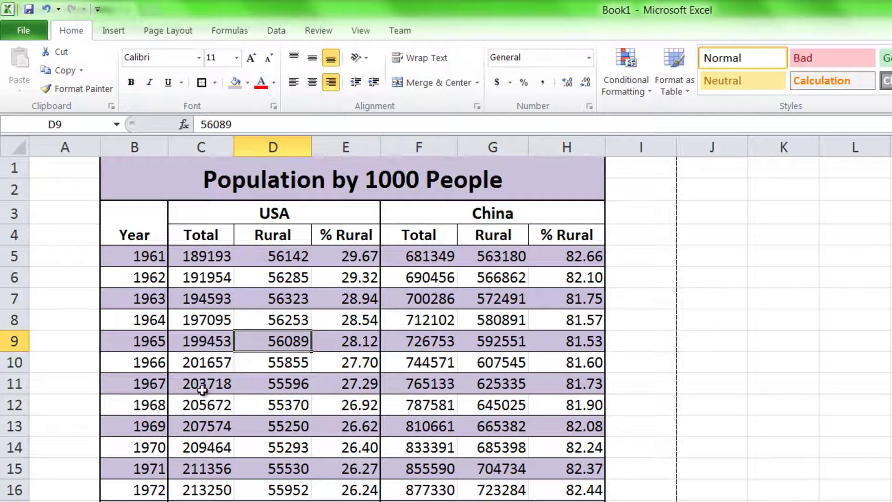
pyautogui.scroll(-7, 298, 299)
pyautogui.scroll(7, 255, 413)
pyautogui.scroll(-1, 353, 279)
pyautogui.scroll(1, 353, 279)
pyautogui.click(240, 405)
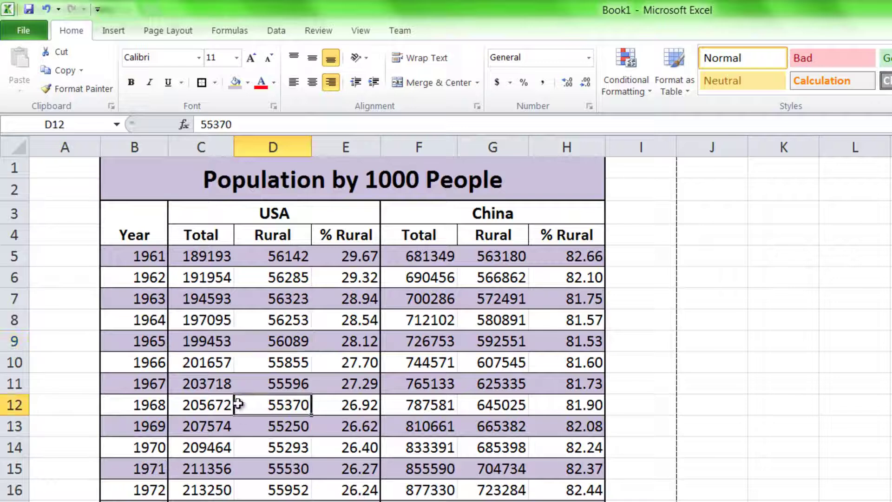
pyautogui.click(240, 390)
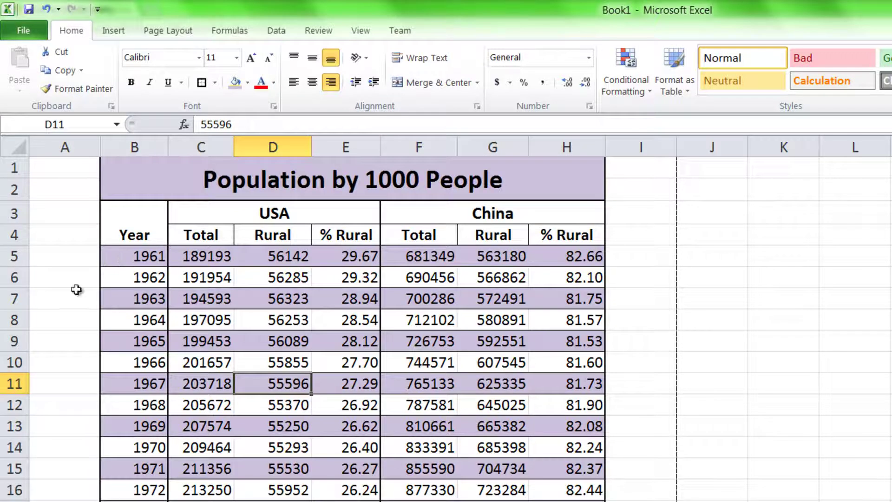
# Step: Narrow the USA Rural column D and the China Total column F, keeping F wide enough for its seven-digit values
pyautogui.moveTo(308, 148); pyautogui.dragTo(298, 145)
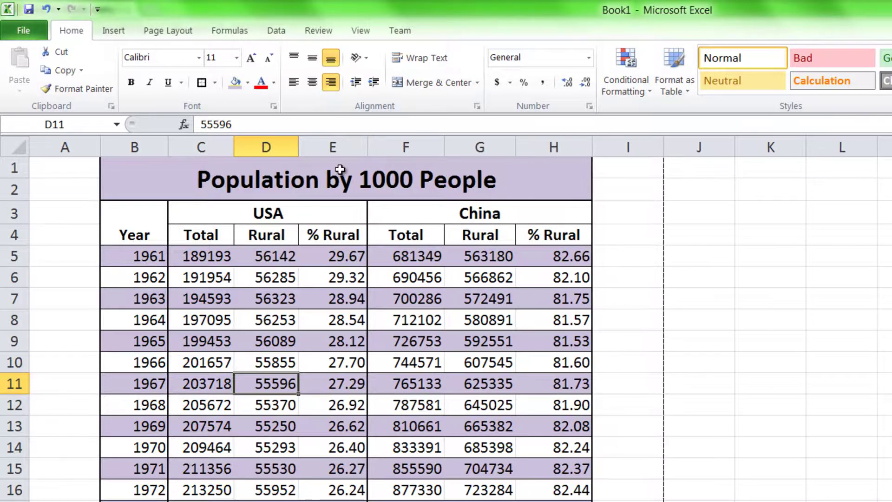
pyautogui.scroll(-8, 299, 327)
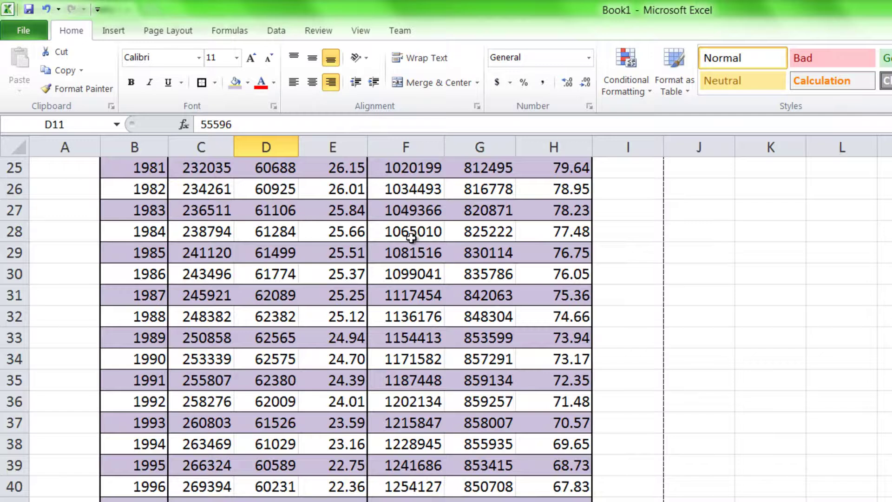
pyautogui.scroll(1, 411, 234)
pyautogui.moveTo(444, 147); pyautogui.dragTo(427, 148)
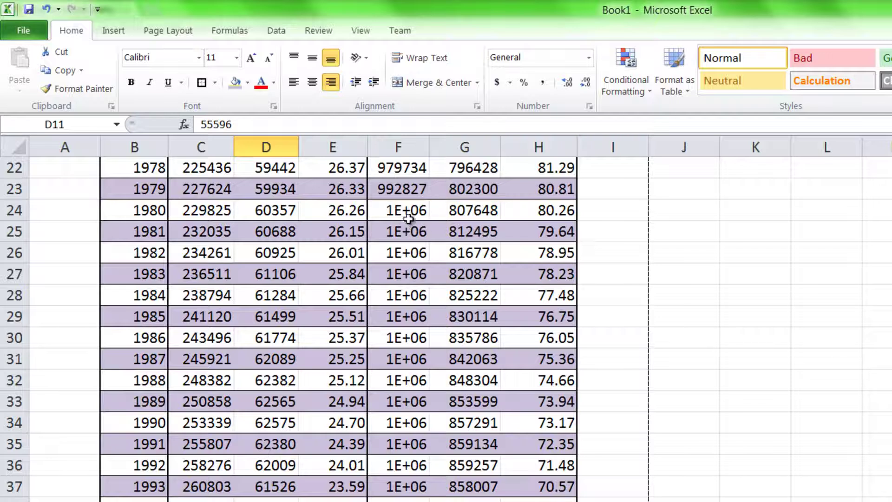
pyautogui.moveTo(427, 148); pyautogui.dragTo(433, 148)
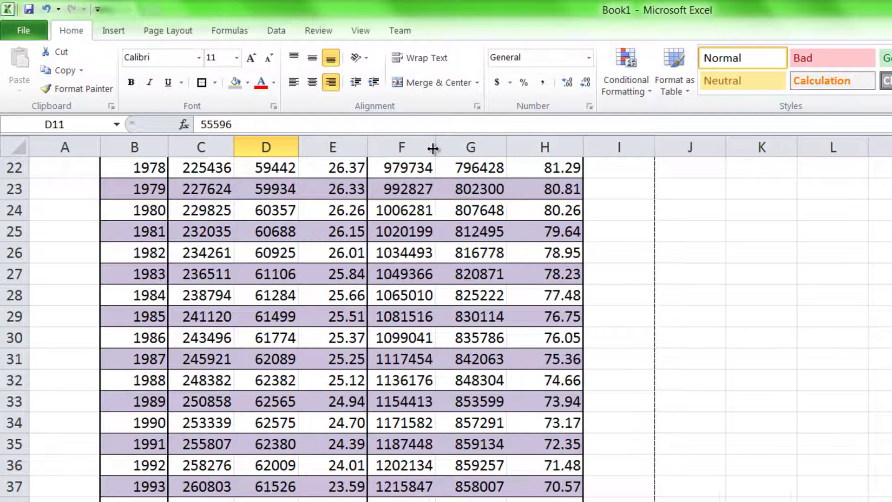
# Step: Narrow both % Rural columns, H and E, so they just fit their headings
pyautogui.scroll(7, 425, 302)
pyautogui.moveTo(583, 147); pyautogui.dragTo(565, 146)
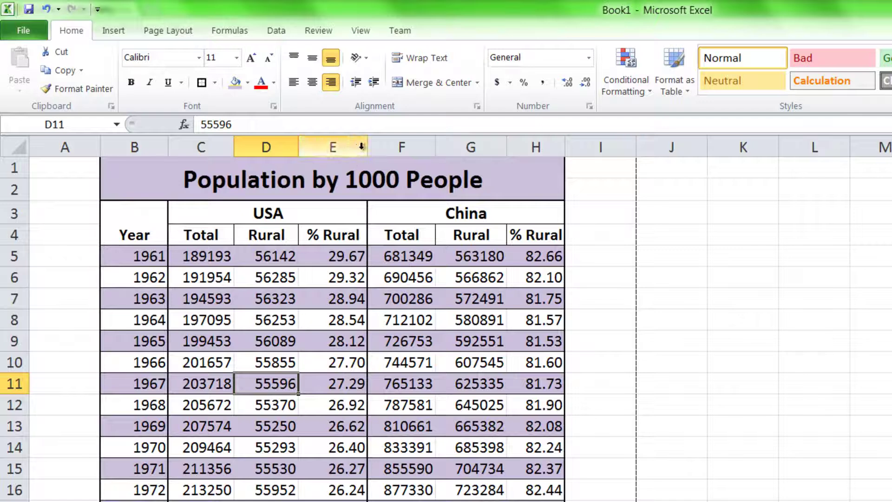
pyautogui.moveTo(367, 148); pyautogui.dragTo(354, 149)
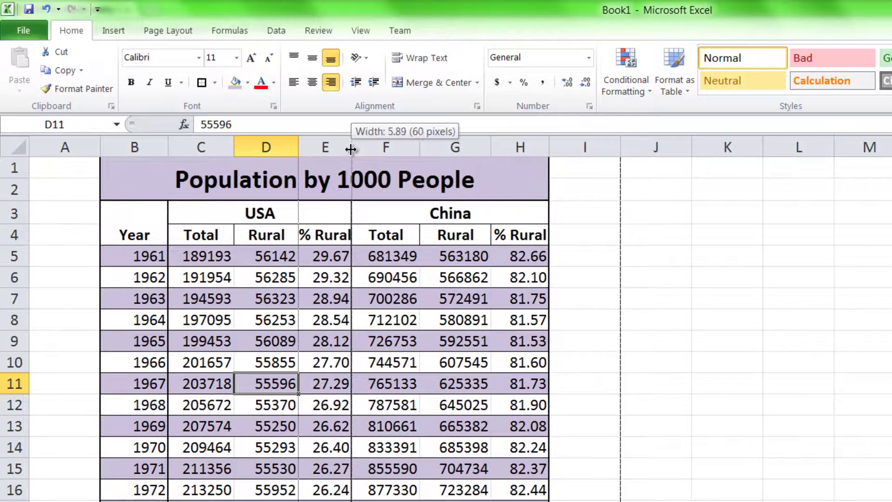
pyautogui.moveTo(354, 149); pyautogui.dragTo(356, 147)
pyautogui.click(325, 320)
pyautogui.scroll(-1, 197, 359)
pyautogui.scroll(-6, 197, 359)
pyautogui.scroll(7, 197, 358)
# Step: Narrow the Year column B slightly
pyautogui.moveTo(168, 148); pyautogui.dragTo(159, 150)
pyautogui.click(217, 404)
pyautogui.scroll(-9, 209, 421)
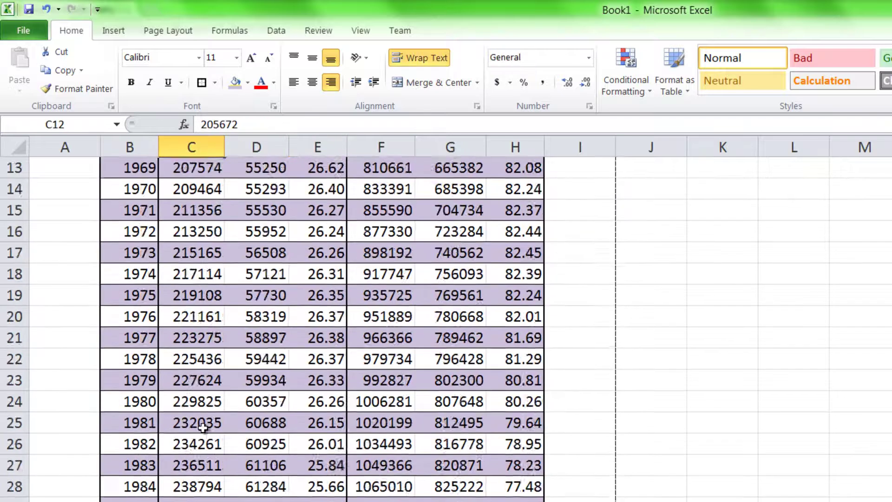
pyautogui.scroll(9, 195, 423)
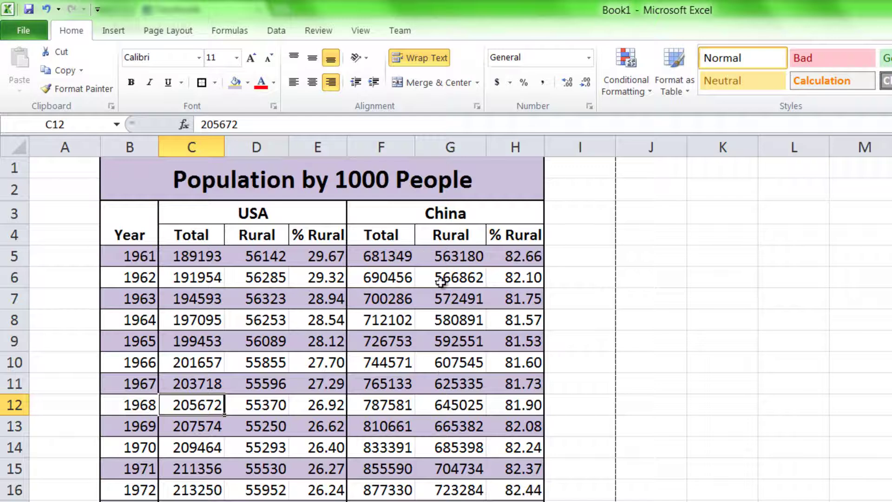
# Step: Narrow the China Rural column G and undo the last reduction that makes it too tight
pyautogui.click(447, 263)
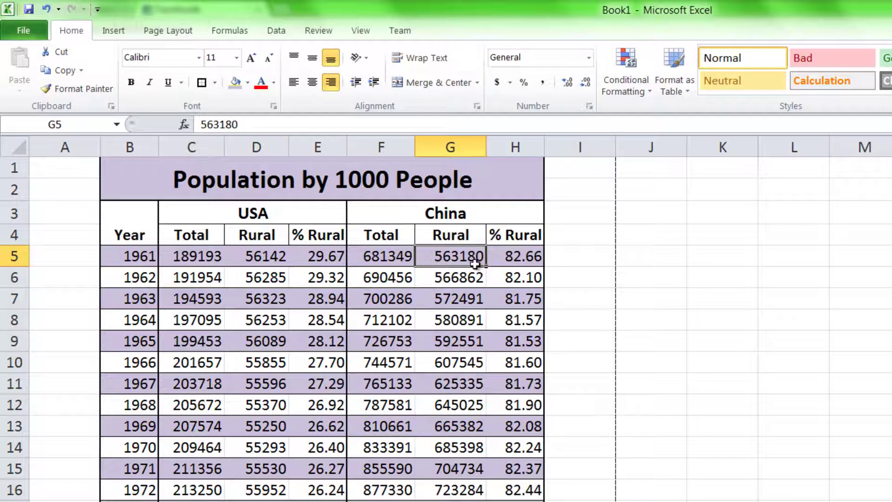
pyautogui.moveTo(486, 148); pyautogui.dragTo(471, 148)
pyautogui.click(450, 319)
pyautogui.click(386, 325)
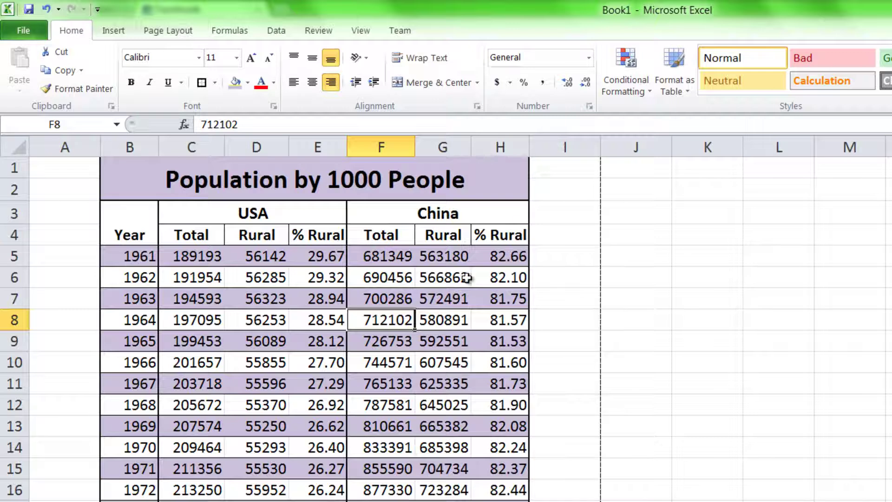
pyautogui.hotkey('ctrl', 'z')
pyautogui.click(457, 408)
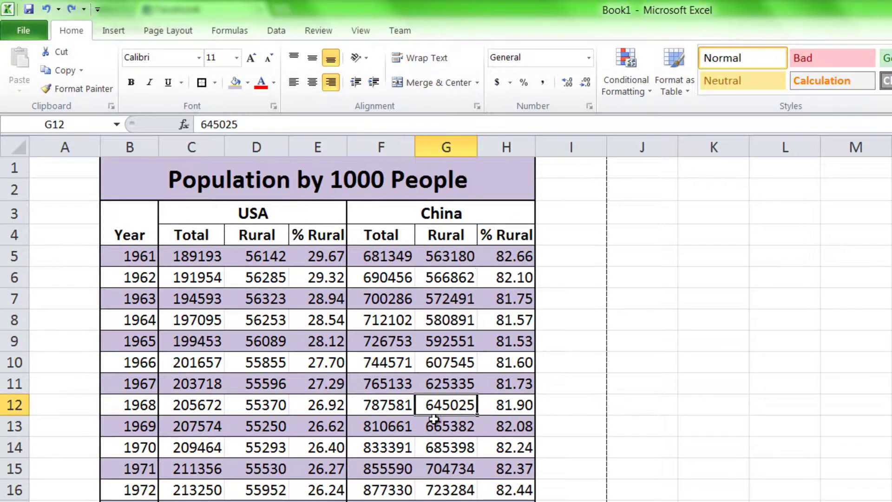
# Step: Examine the formatted table from the title down to the year 2000 row, including the percentage formula in E5
pyautogui.scroll(-3, 278, 409)
pyautogui.scroll(3, 259, 399)
pyautogui.scroll(-10, 325, 465)
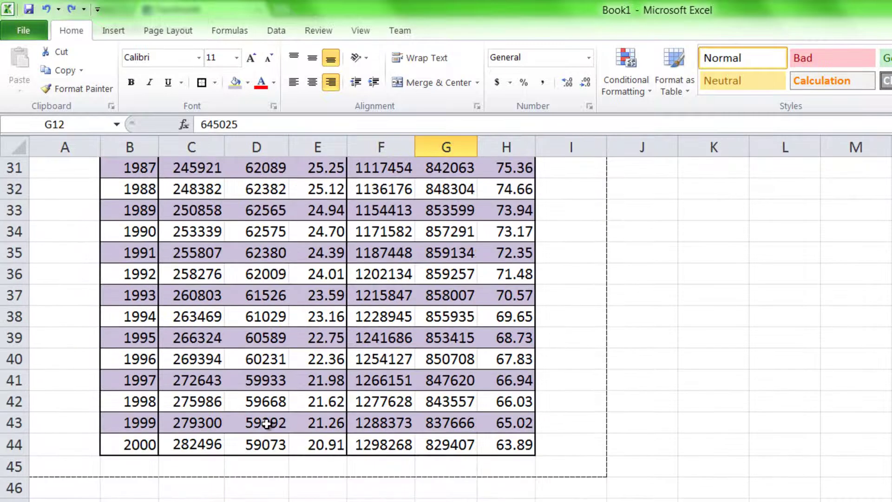
pyautogui.scroll(10, 266, 423)
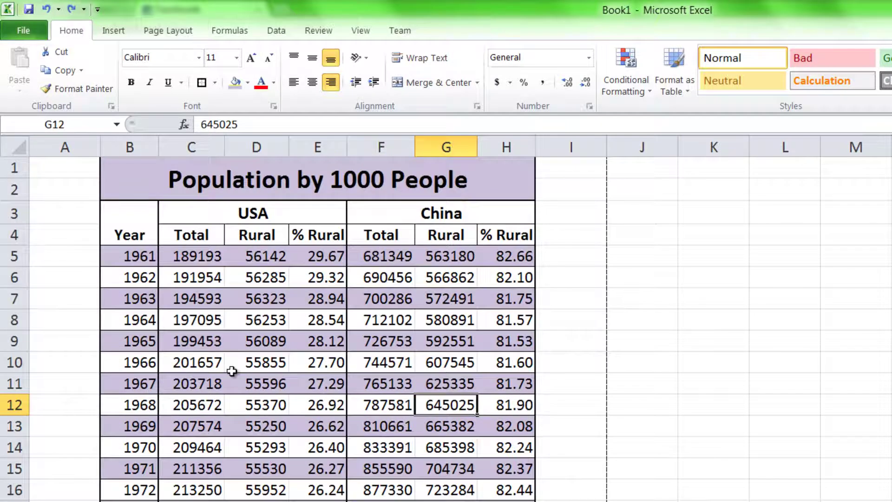
pyautogui.click(222, 358)
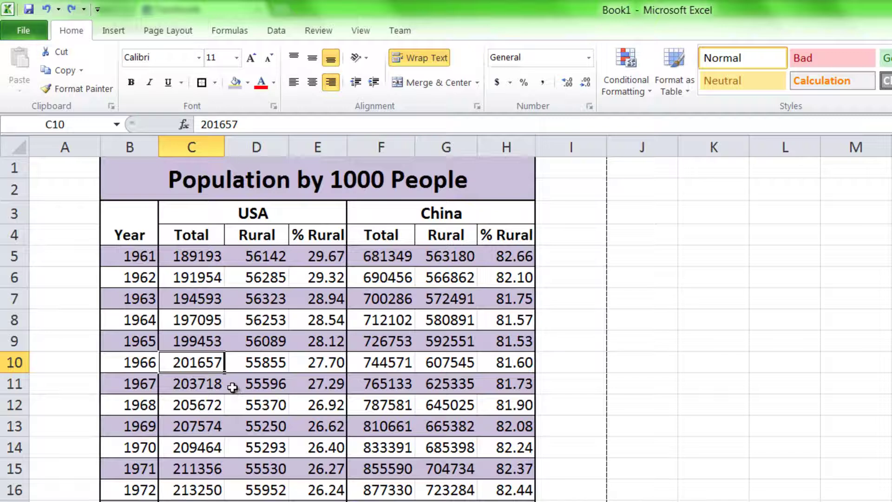
pyautogui.click(230, 386)
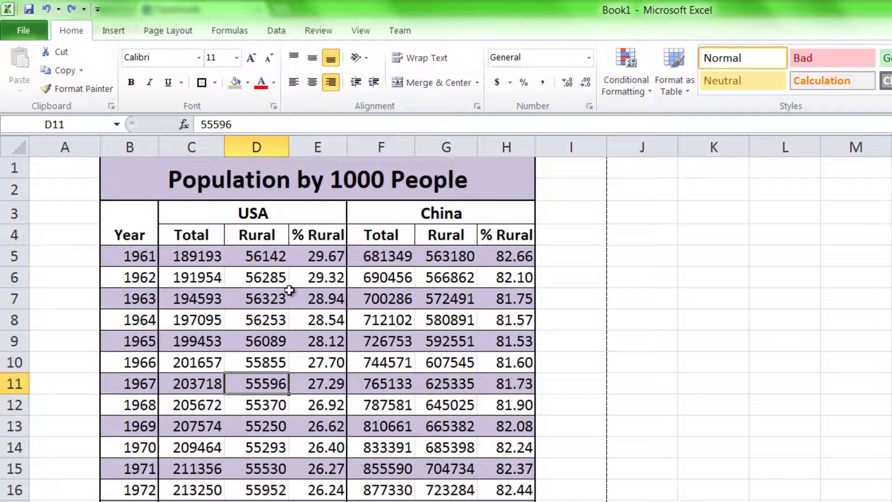
pyautogui.click(306, 259)
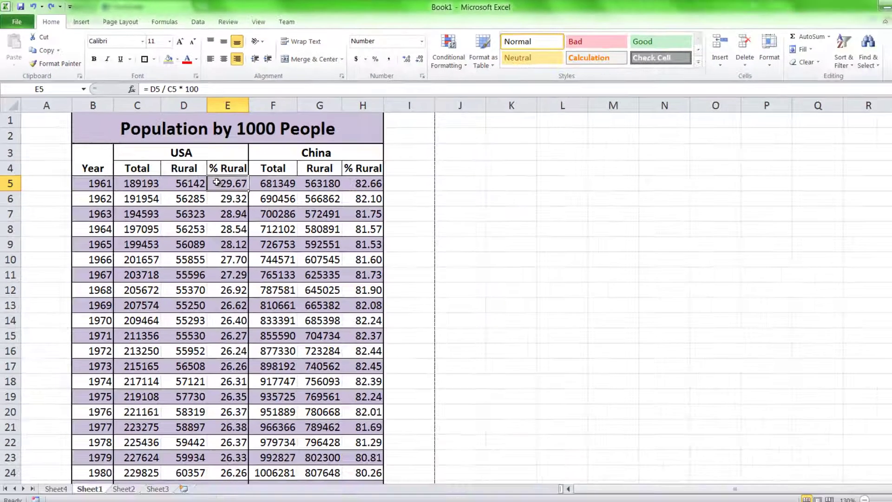
pyautogui.scroll(-7, 219, 205)
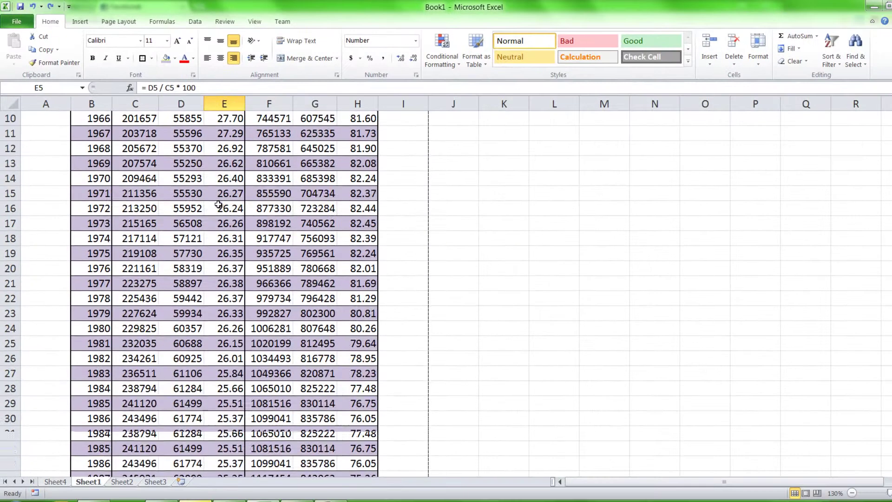
pyautogui.scroll(-2, 219, 205)
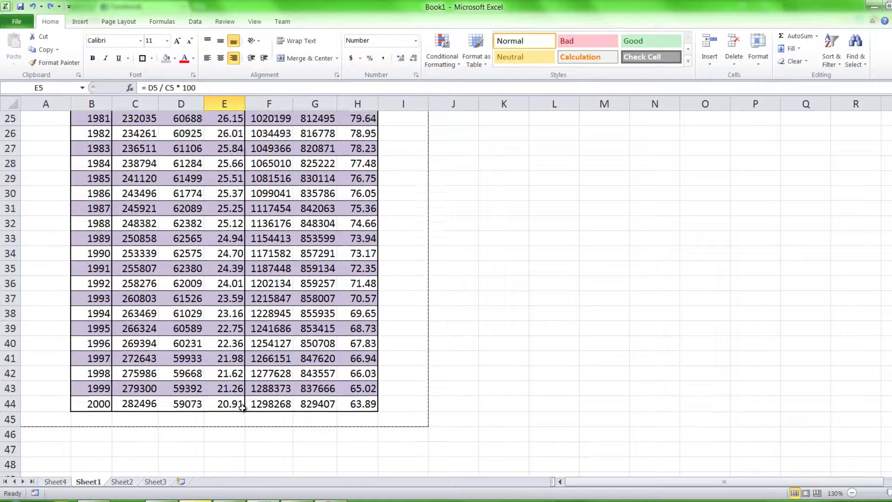
pyautogui.scroll(8, 241, 400)
pyautogui.scroll(1, 235, 363)
pyautogui.scroll(-7, 209, 186)
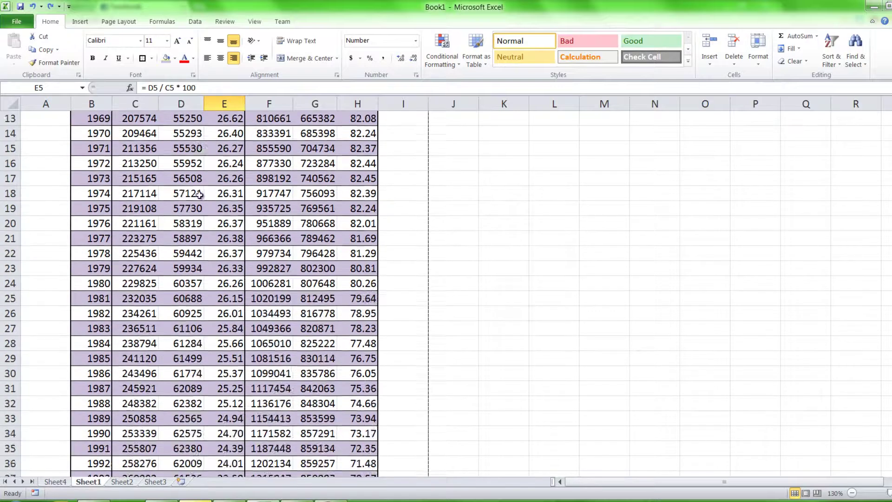
# Step: Examine the table from its title to the year 2000 row, including the USA % Rural formulas in E8, E11 and E10
pyautogui.scroll(7, 107, 336)
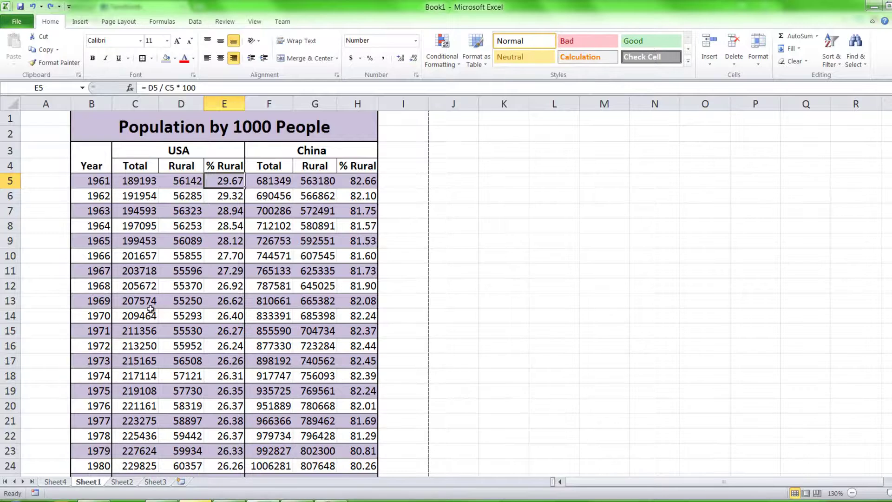
pyautogui.scroll(-9, 145, 275)
pyautogui.scroll(9, 227, 349)
pyautogui.scroll(-7, 207, 190)
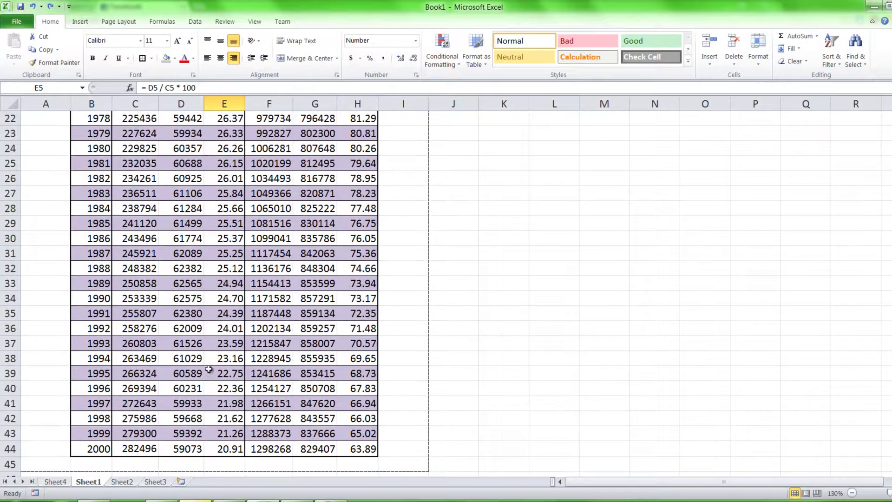
pyautogui.scroll(7, 218, 395)
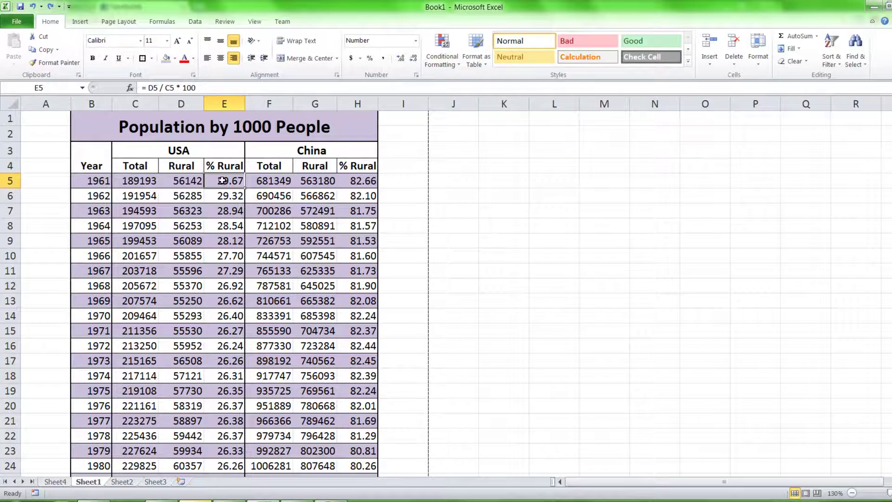
pyautogui.click(231, 221)
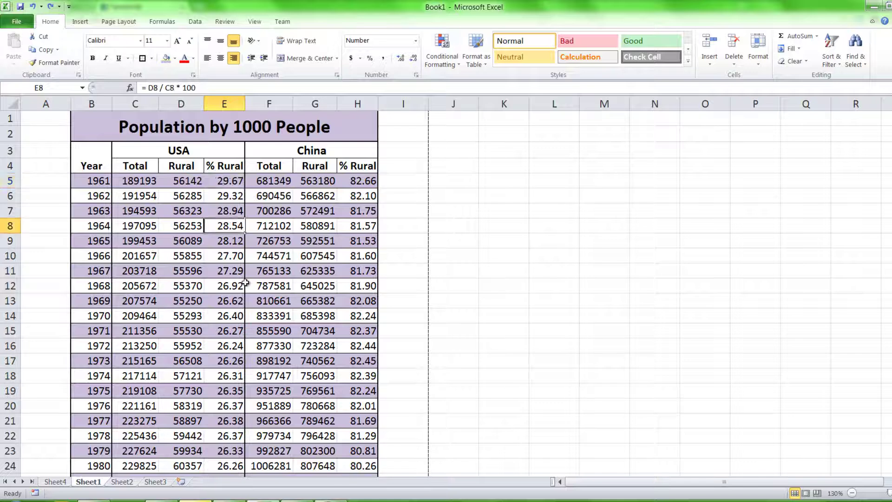
pyautogui.click(239, 271)
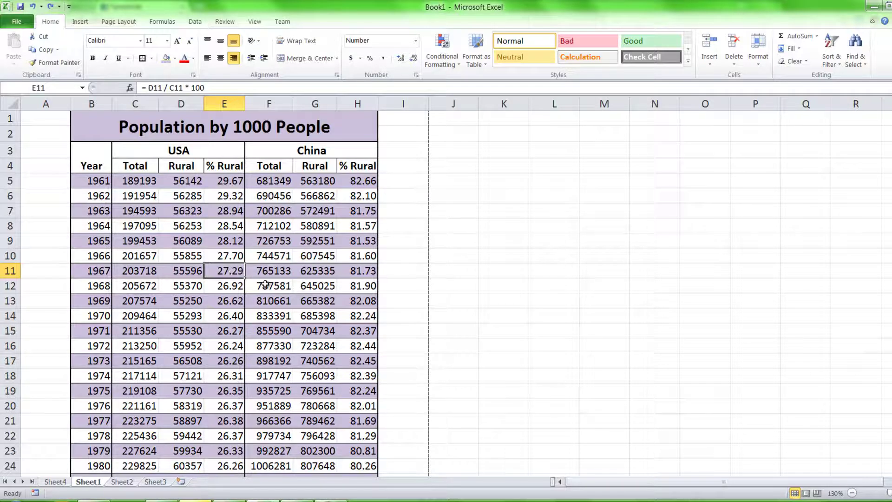
pyautogui.click(226, 258)
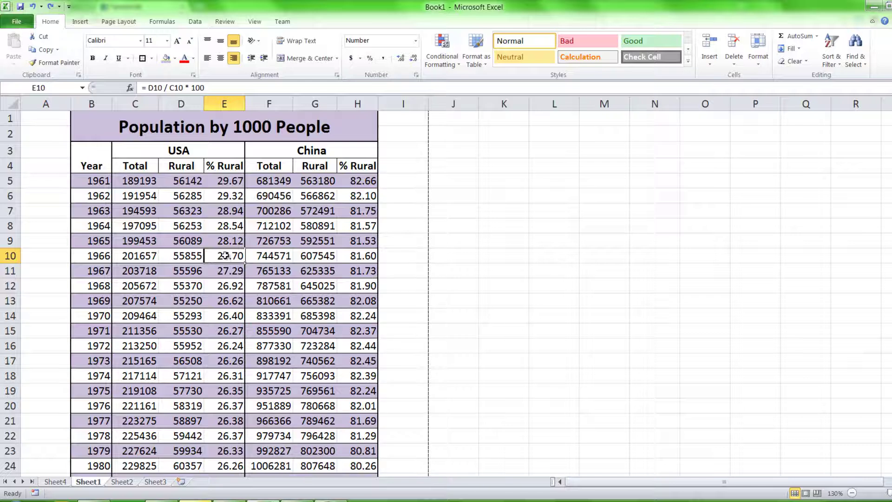
pyautogui.click(193, 196)
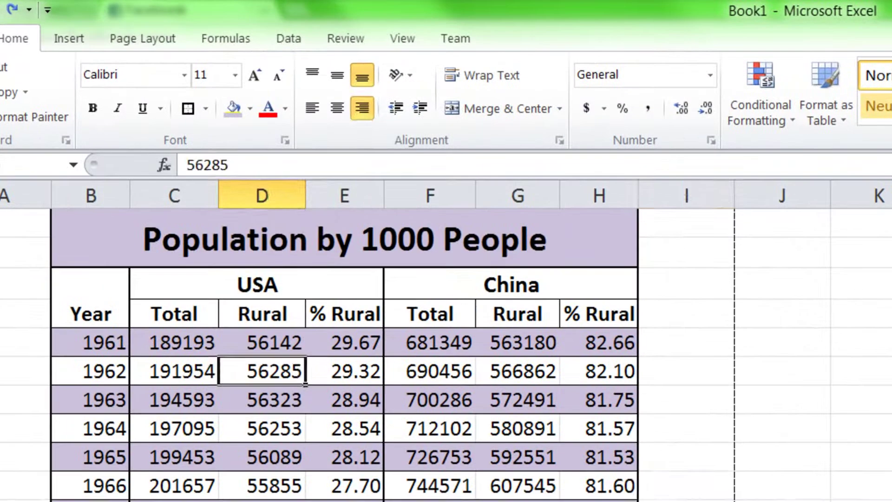
pyautogui.click(646, 421)
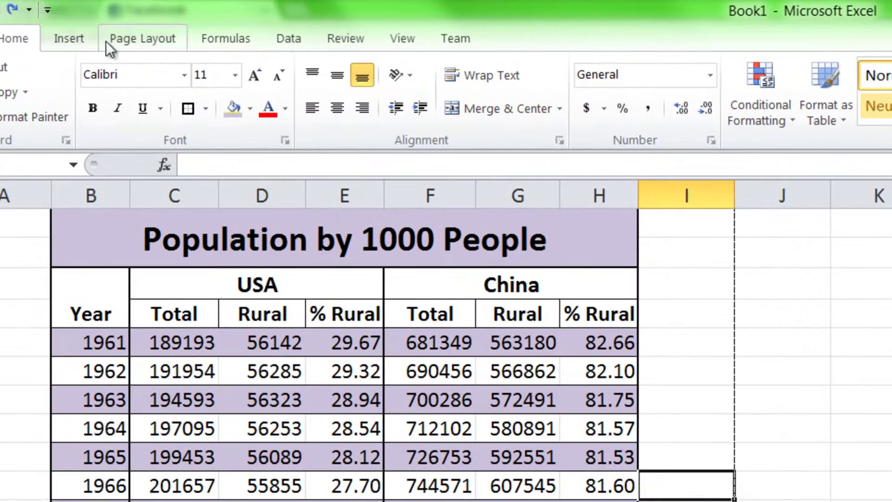
pyautogui.click(72, 34)
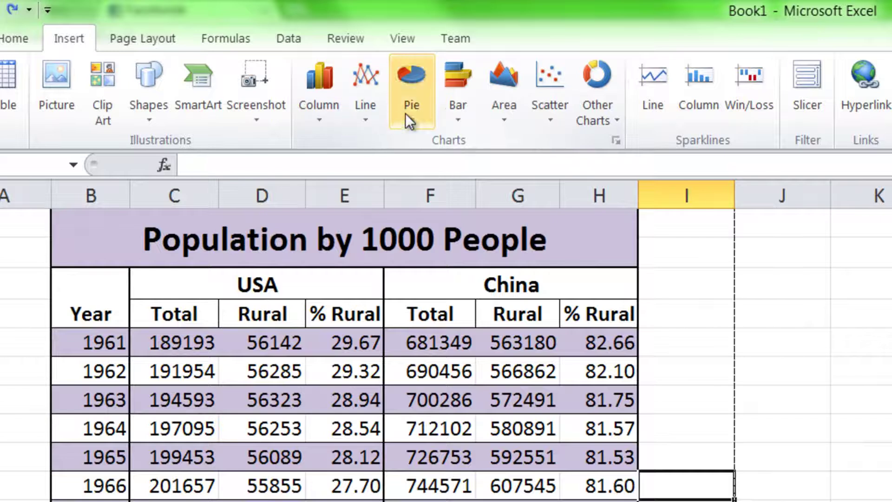
pyautogui.click(316, 116)
pyautogui.click(329, 182)
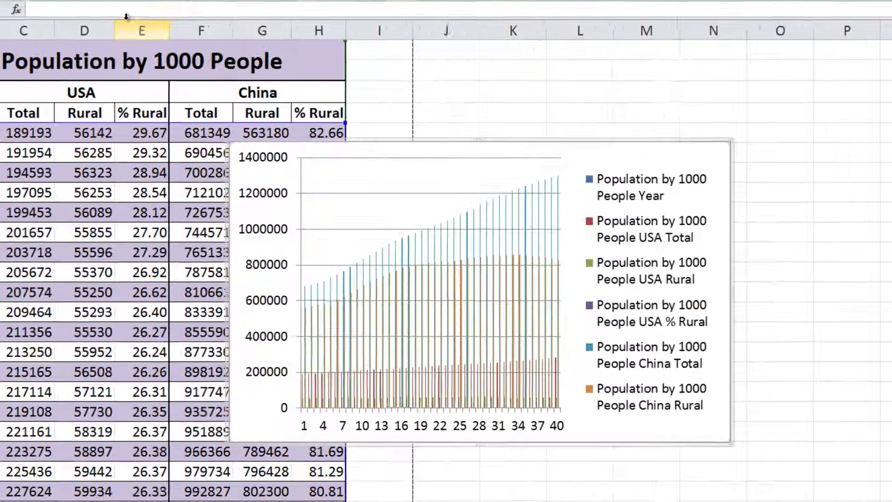
pyautogui.moveTo(546, 144); pyautogui.dragTo(625, 107)
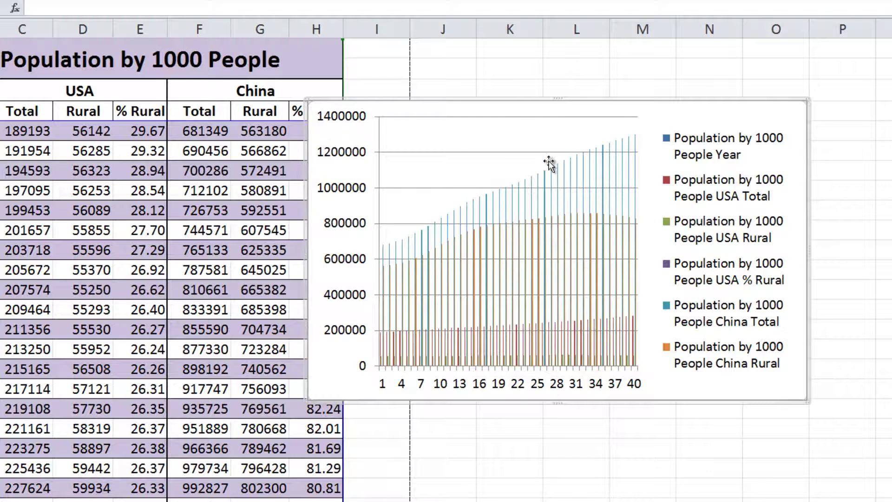
pyautogui.press('Delete')
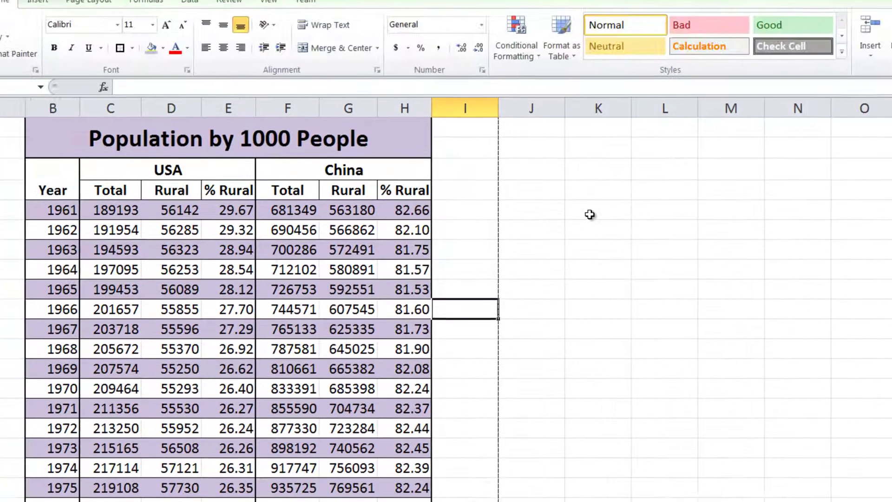
# Step: Insert an empty 2-D clustered column chart, starting from blank cell J7 away from the table
pyautogui.click(418, 167)
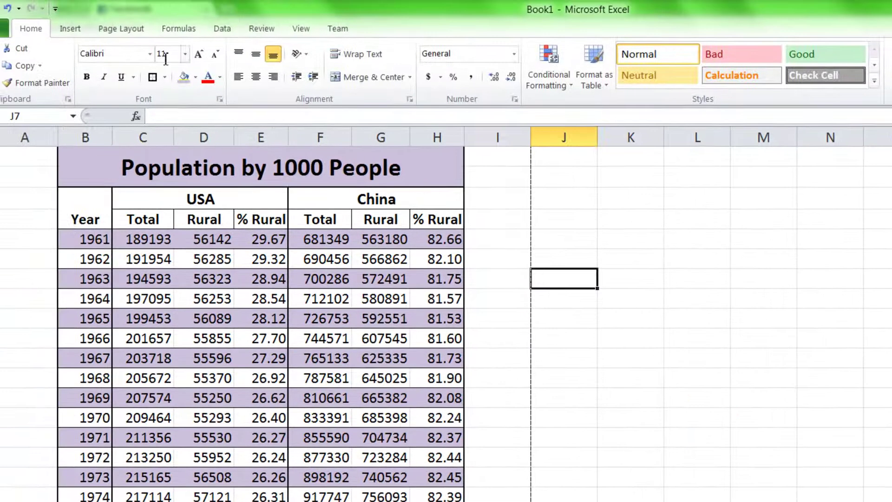
pyautogui.click(73, 30)
pyautogui.click(238, 86)
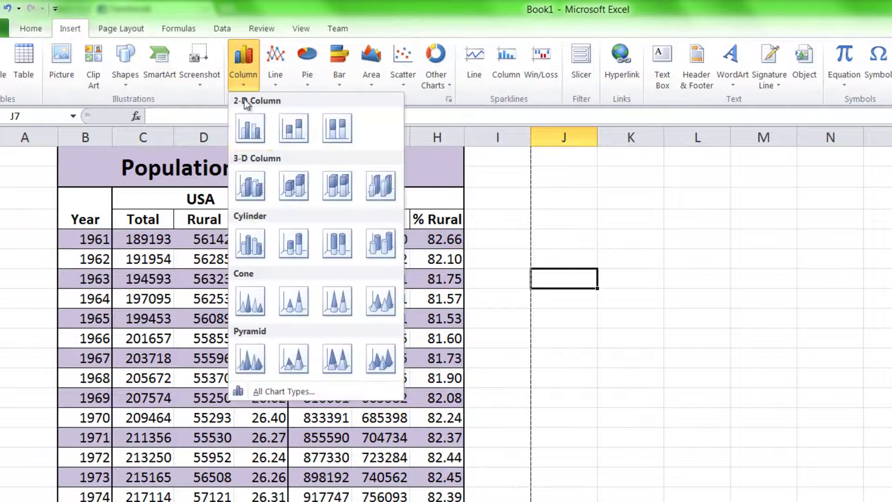
pyautogui.click(247, 122)
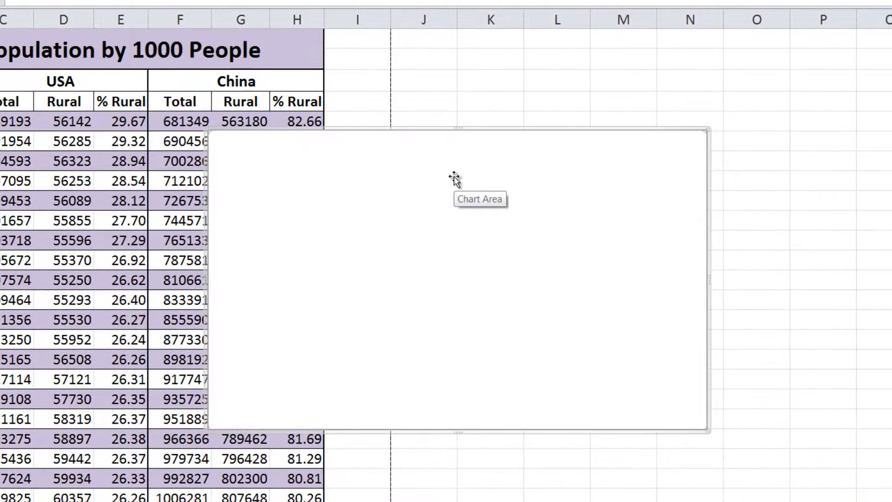
# Step: Add a data series named USA Rural Pop to the empty chart, with its values taken from D5:D44
pyautogui.rightClick(430, 146)
pyautogui.click(412, 152)
pyautogui.rightClick(408, 151)
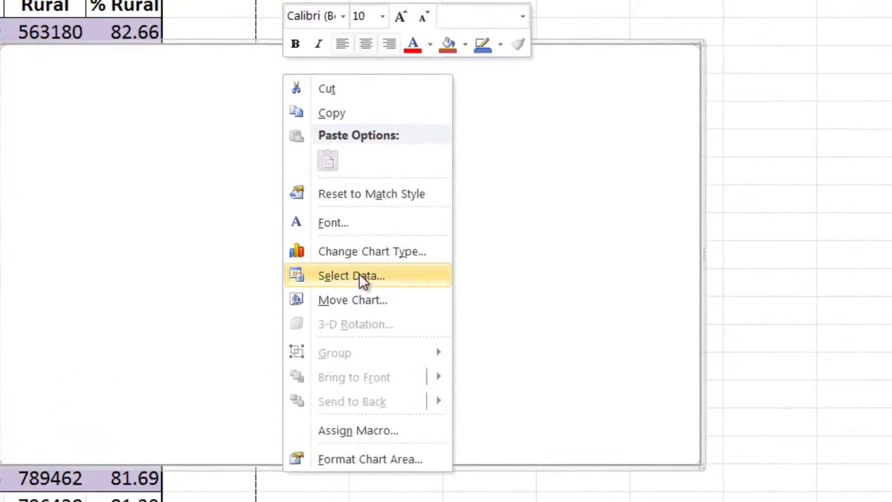
pyautogui.click(381, 279)
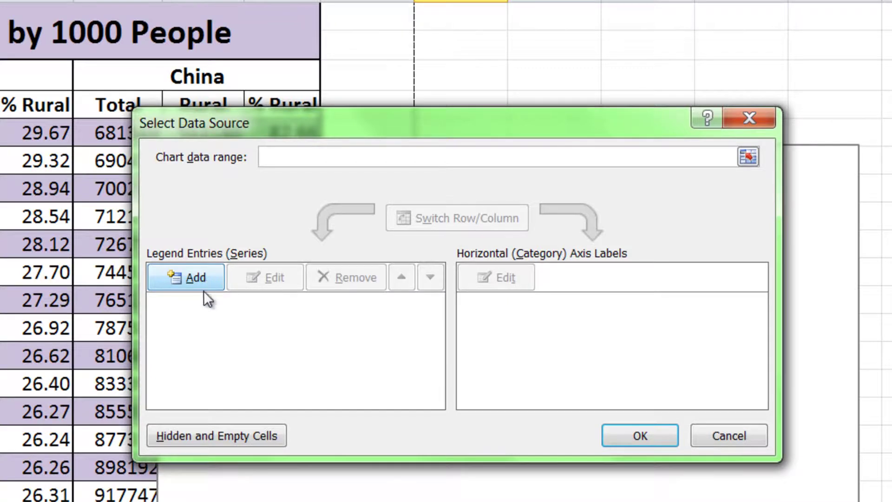
pyautogui.click(201, 290)
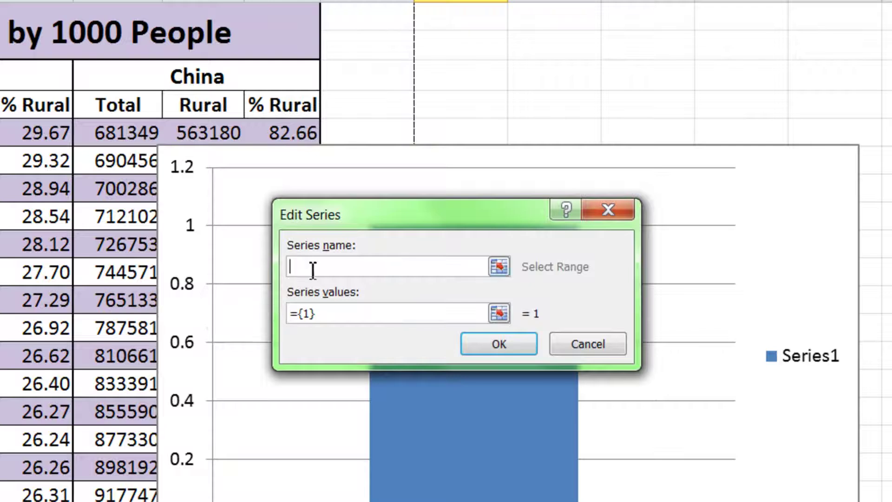
pyautogui.write('USA Rural Pop')
pyautogui.click(502, 313)
pyautogui.click(710, 366)
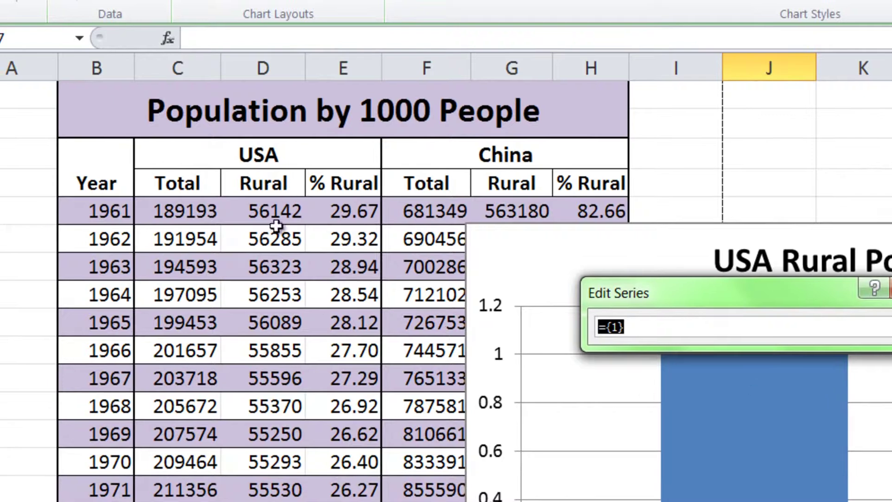
pyautogui.click(171, 190)
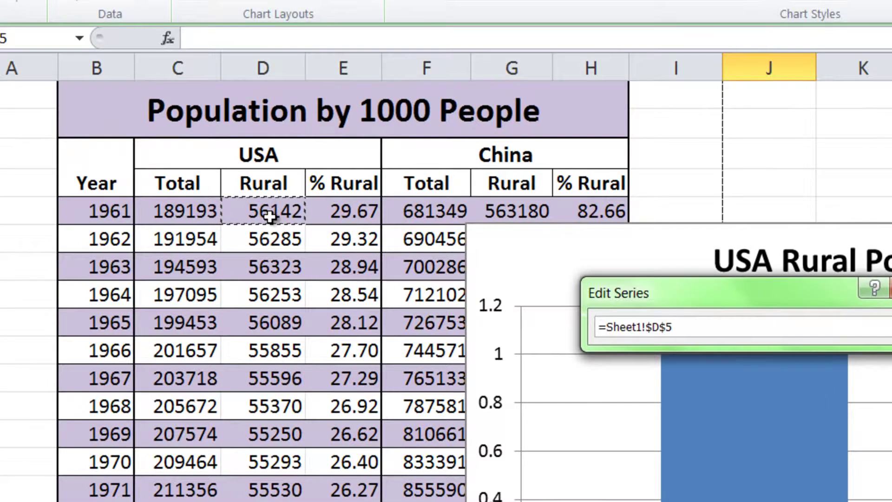
pyautogui.hotkey('ctrl', 'shift', 'Down')
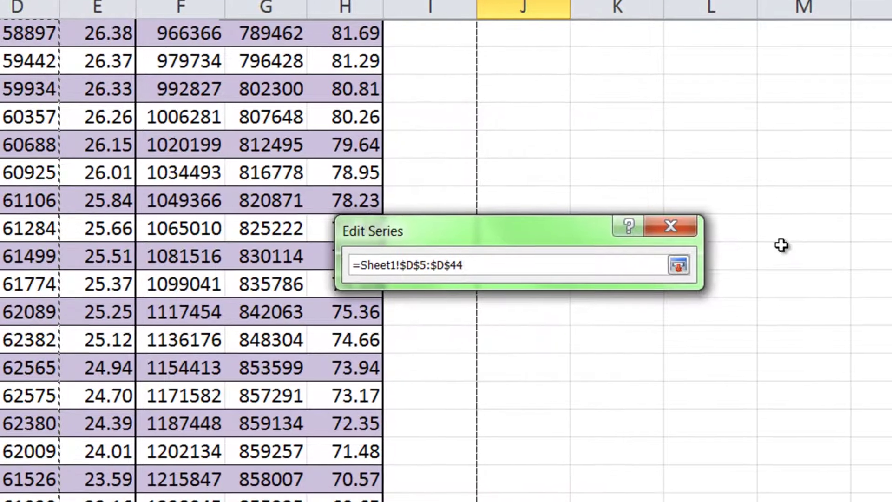
pyautogui.click(672, 266)
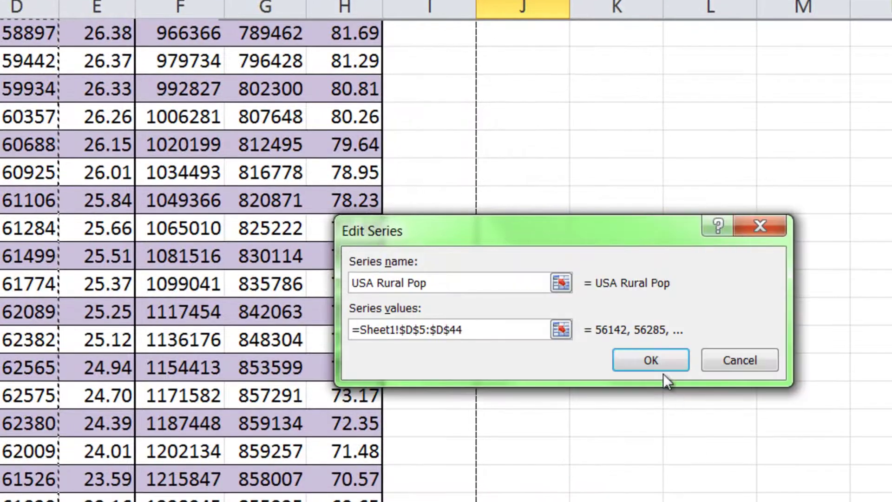
pyautogui.click(657, 361)
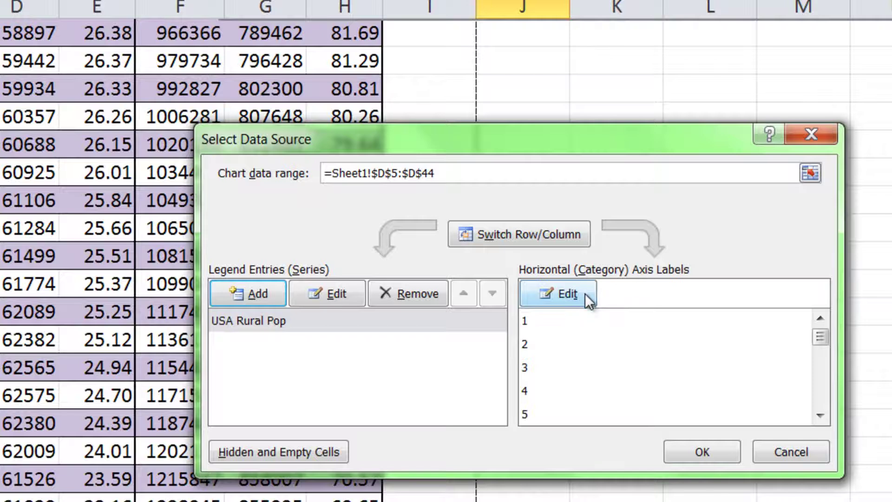
# Step: Use the years in B5:B44 as the chart's horizontal axis labels and shift the chart slightly up and to the right
pyautogui.moveTo(536, 321); pyautogui.dragTo(545, 371)
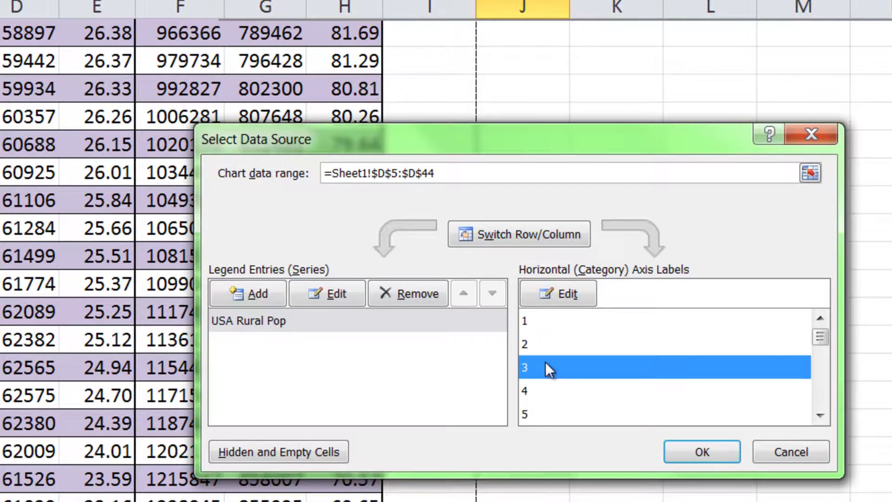
pyautogui.click(542, 296)
pyautogui.scroll(1, 191, 302)
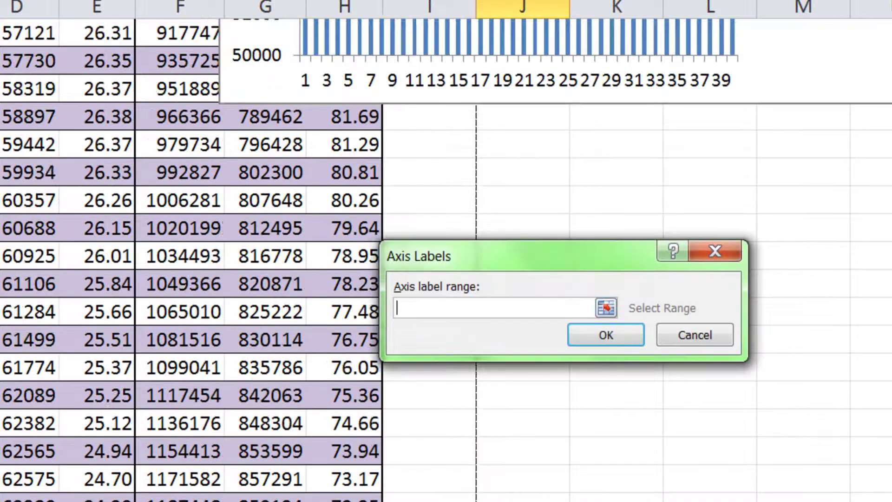
pyautogui.scroll(5, 190, 279)
pyautogui.click(12, 153)
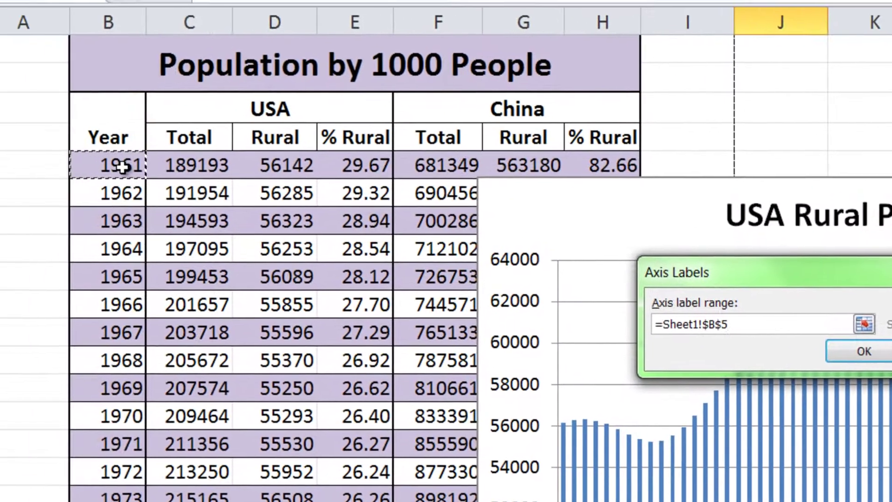
pyautogui.hotkey('ctrl', 'shift', 'Down')
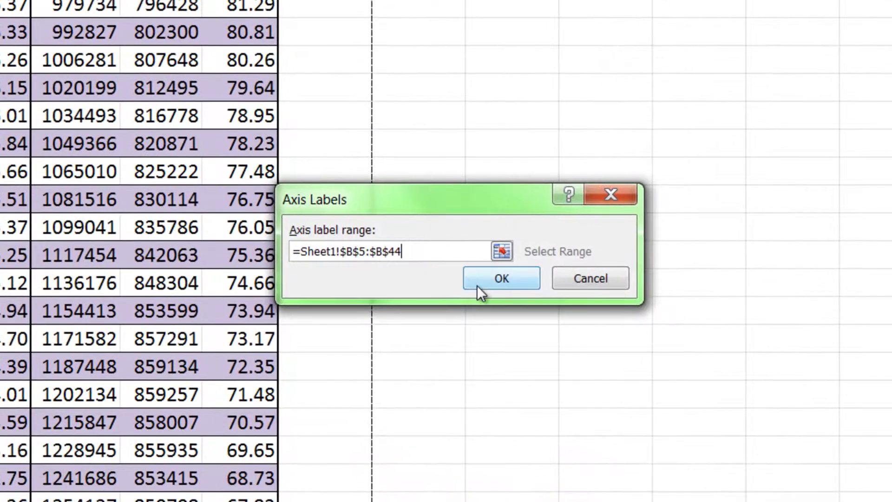
pyautogui.click(478, 285)
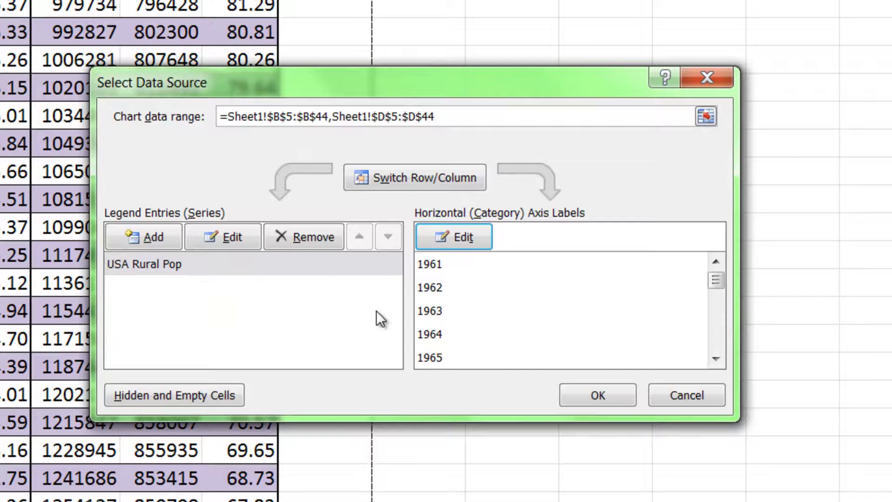
pyautogui.click(598, 395)
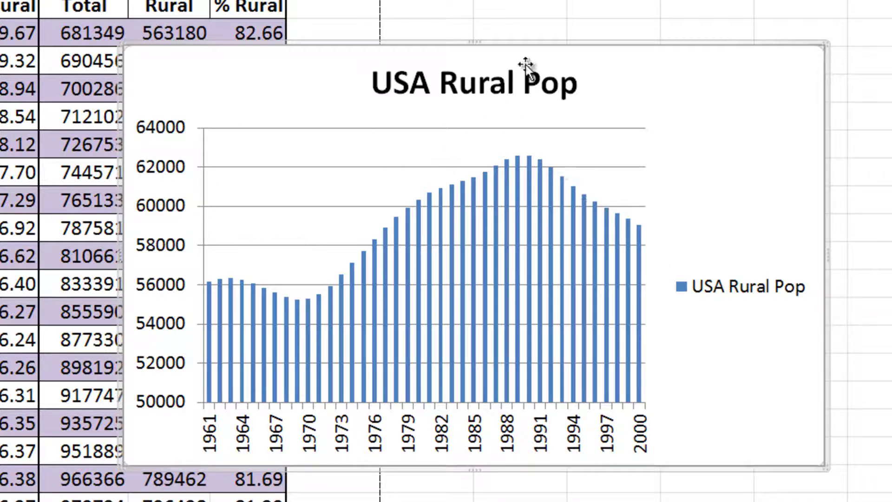
pyautogui.moveTo(539, 49); pyautogui.dragTo(621, 20)
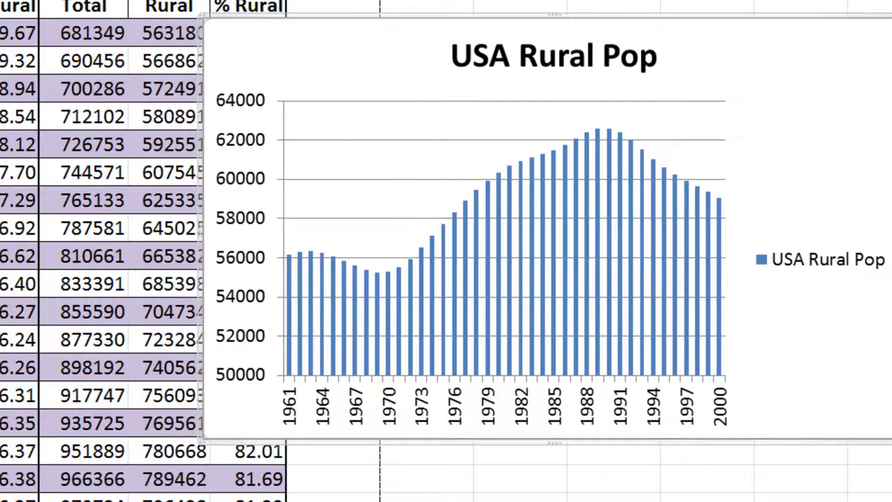
# Step: Add a second data series named USA Total Pop to the chart, with its values taken from C5:C44
pyautogui.rightClick(654, 219)
pyautogui.click(676, 309)
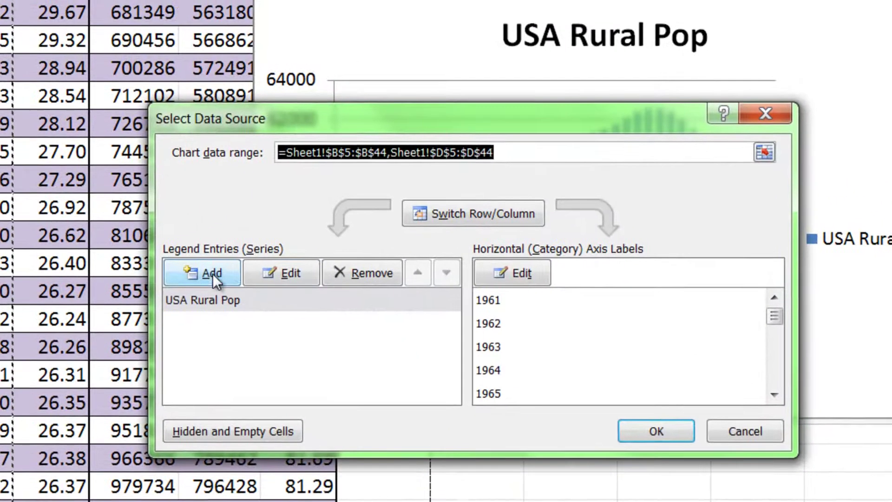
pyautogui.click(213, 274)
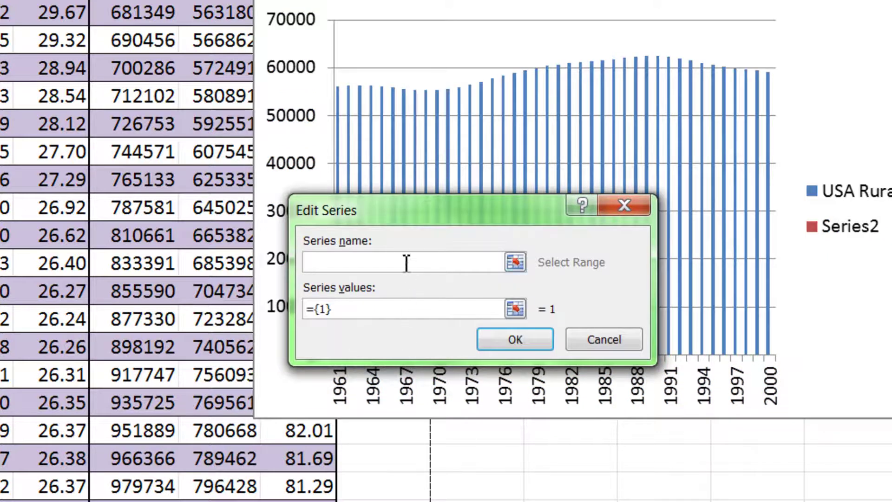
pyautogui.write('USA Total Pop')
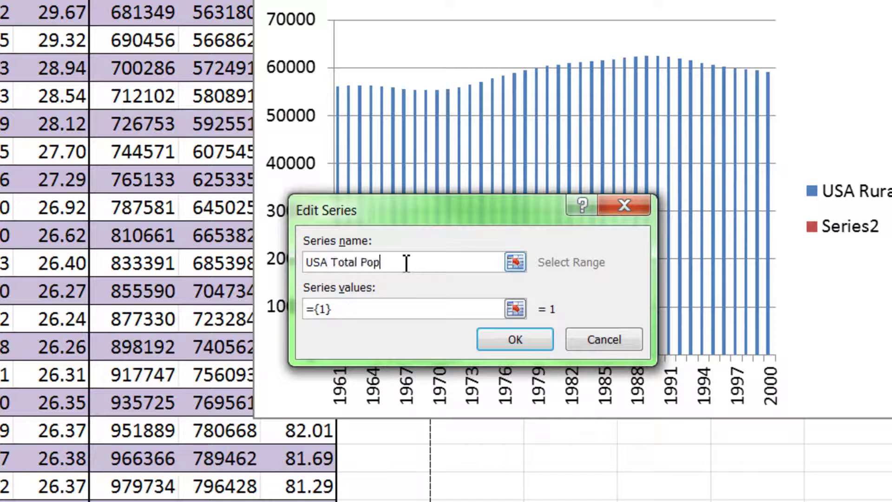
pyautogui.click(515, 310)
pyautogui.click(232, 217)
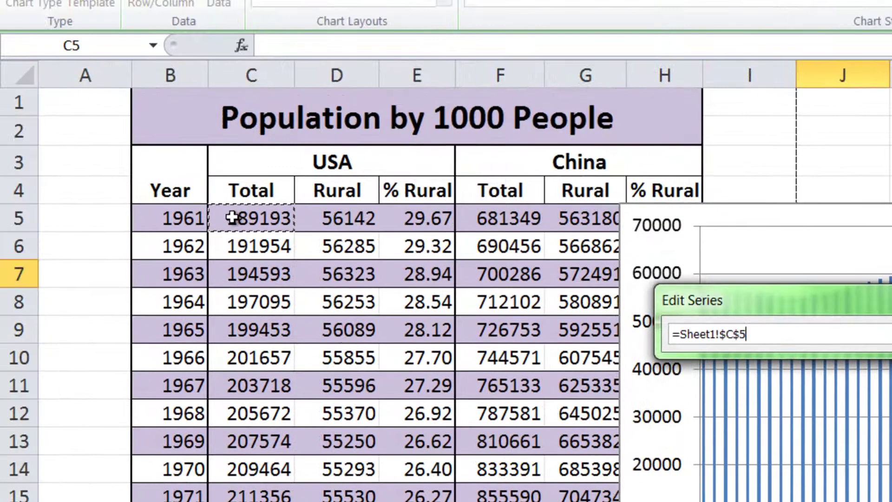
pyautogui.hotkey('ctrl', 'shift', 'Down')
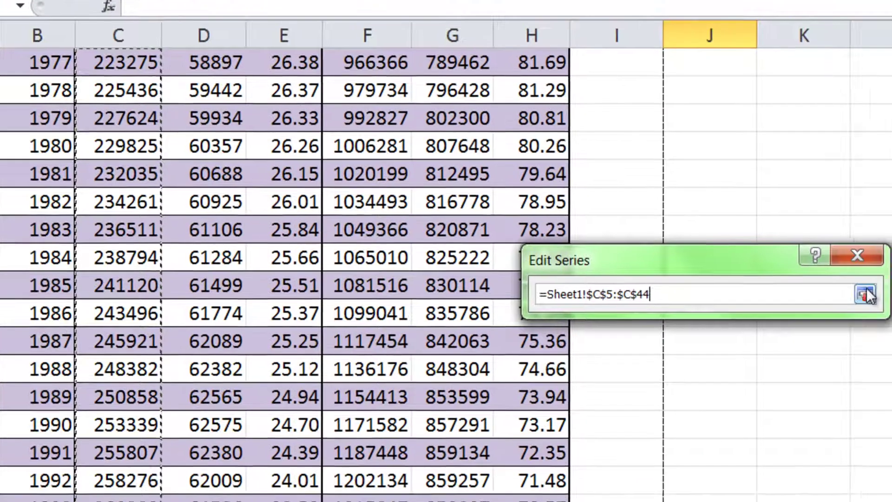
pyautogui.click(867, 295)
pyautogui.click(640, 319)
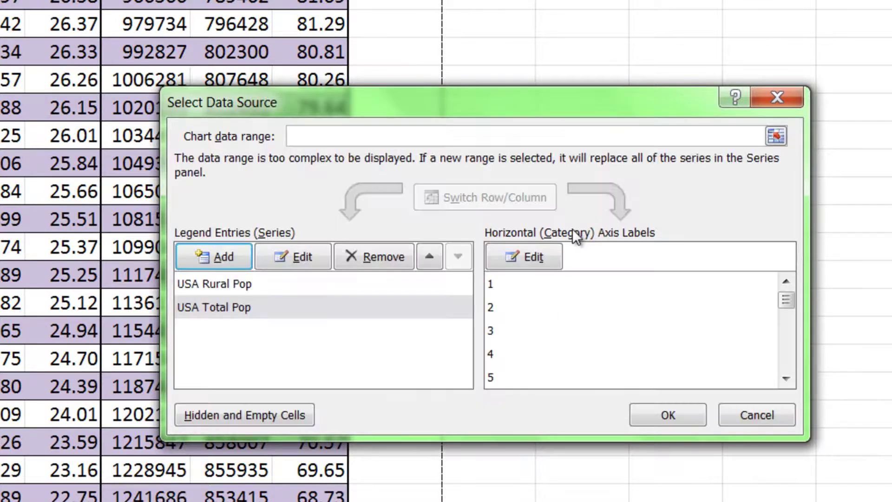
pyautogui.click(665, 413)
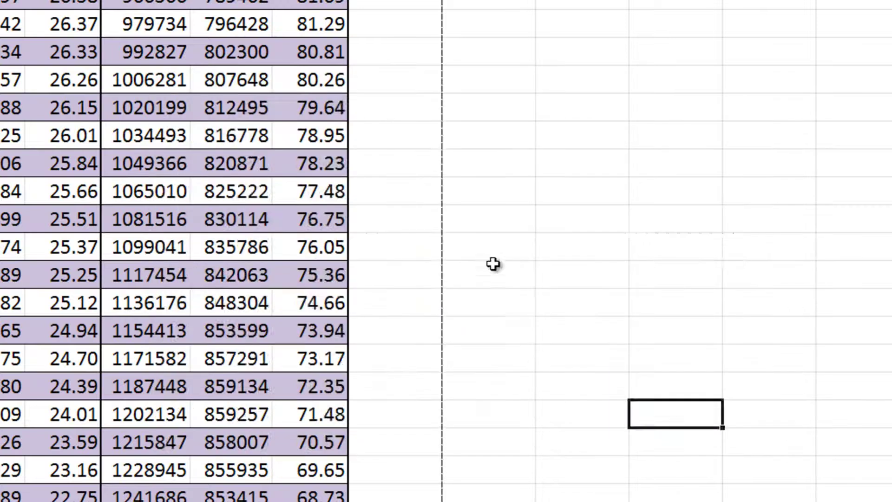